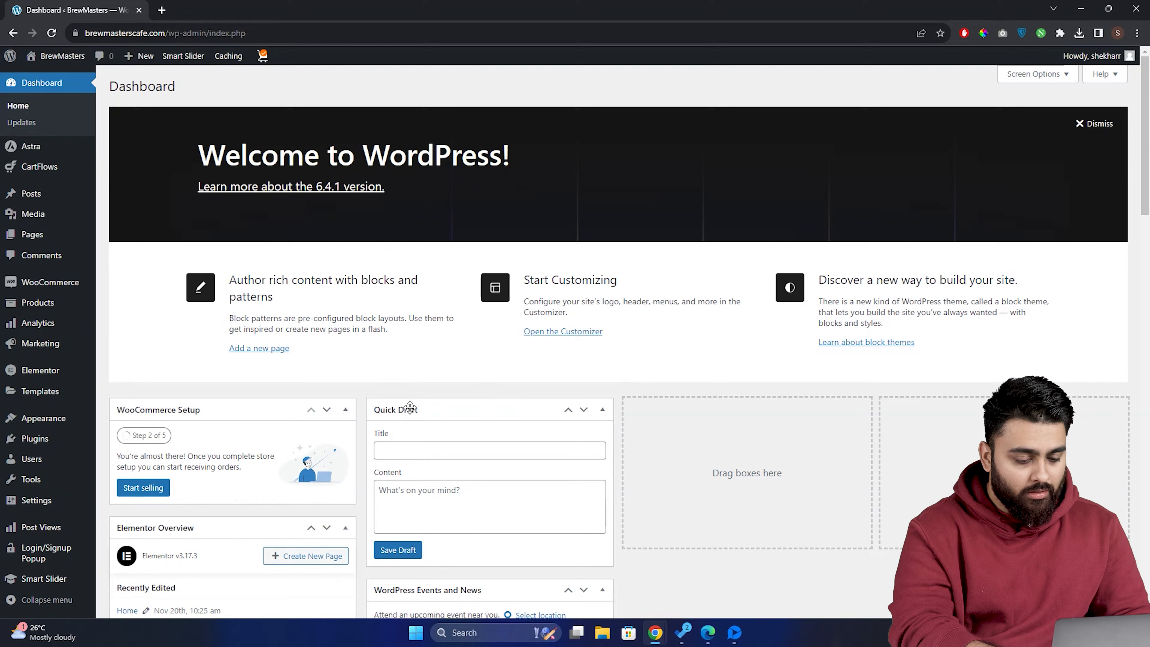
Find the AI Engine plugin by searching for "meow apps chatbot", install it and activate it
mouse_move(58, 444)
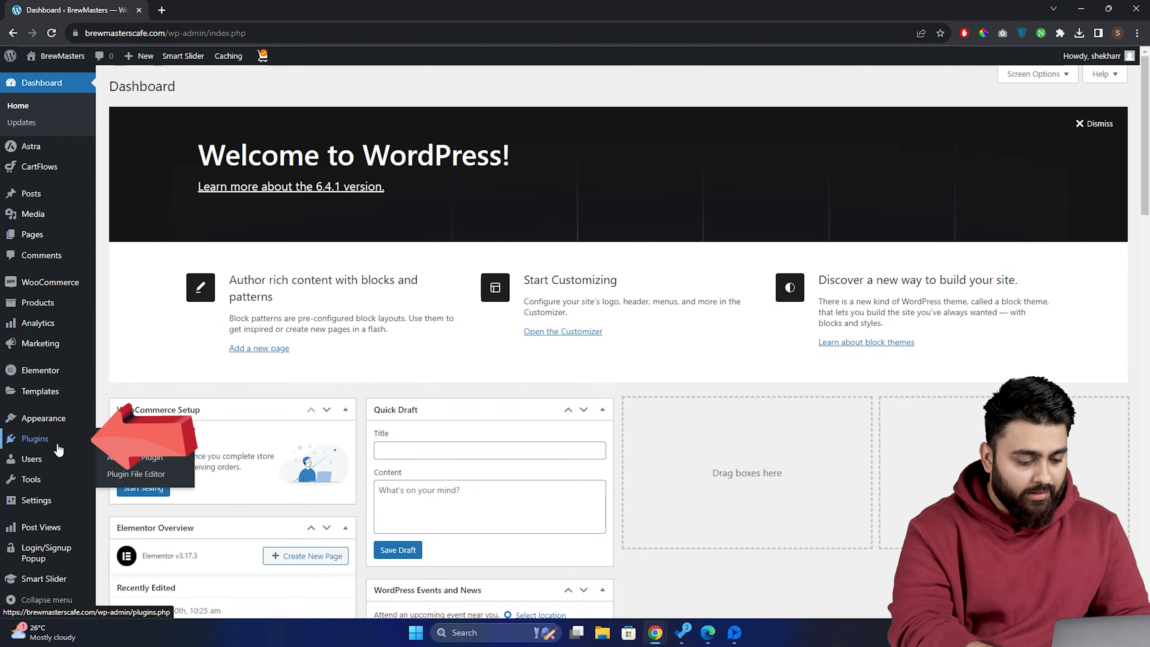
left_click(186, 466)
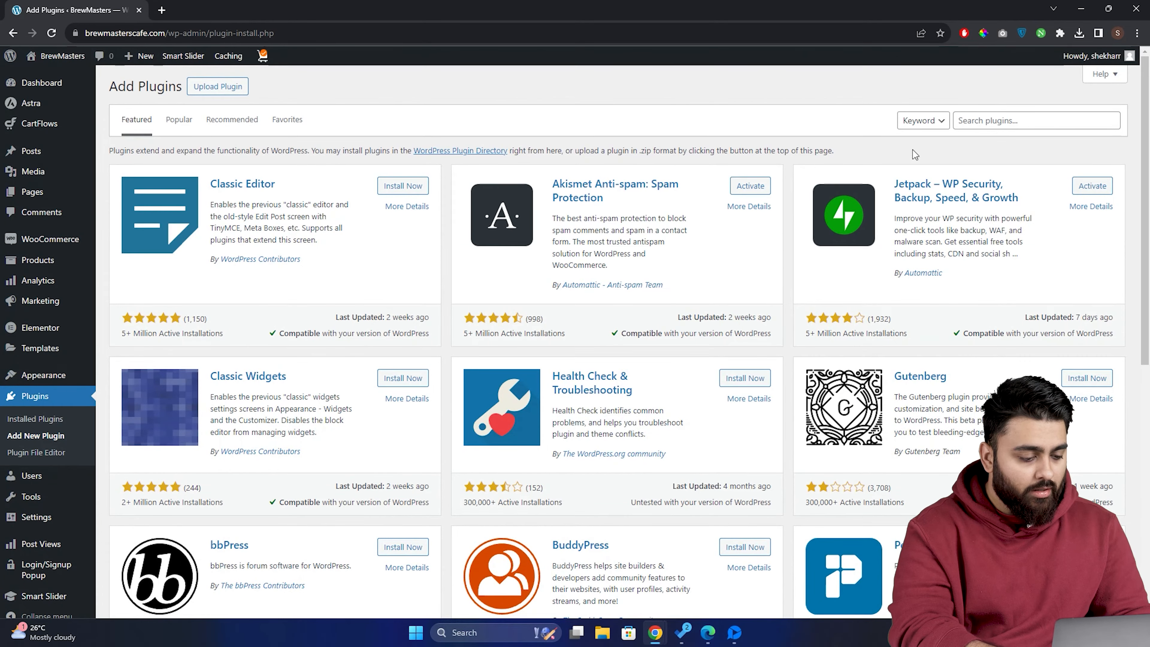
left_click(970, 123)
type("meow apps chatbot")
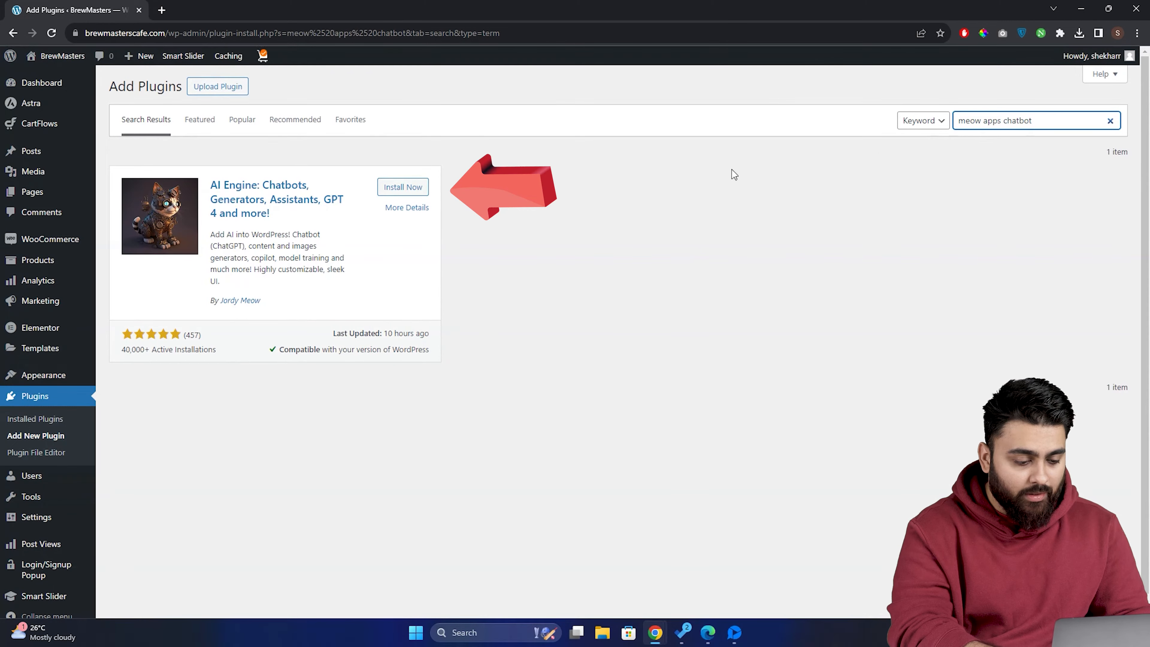
left_click(416, 194)
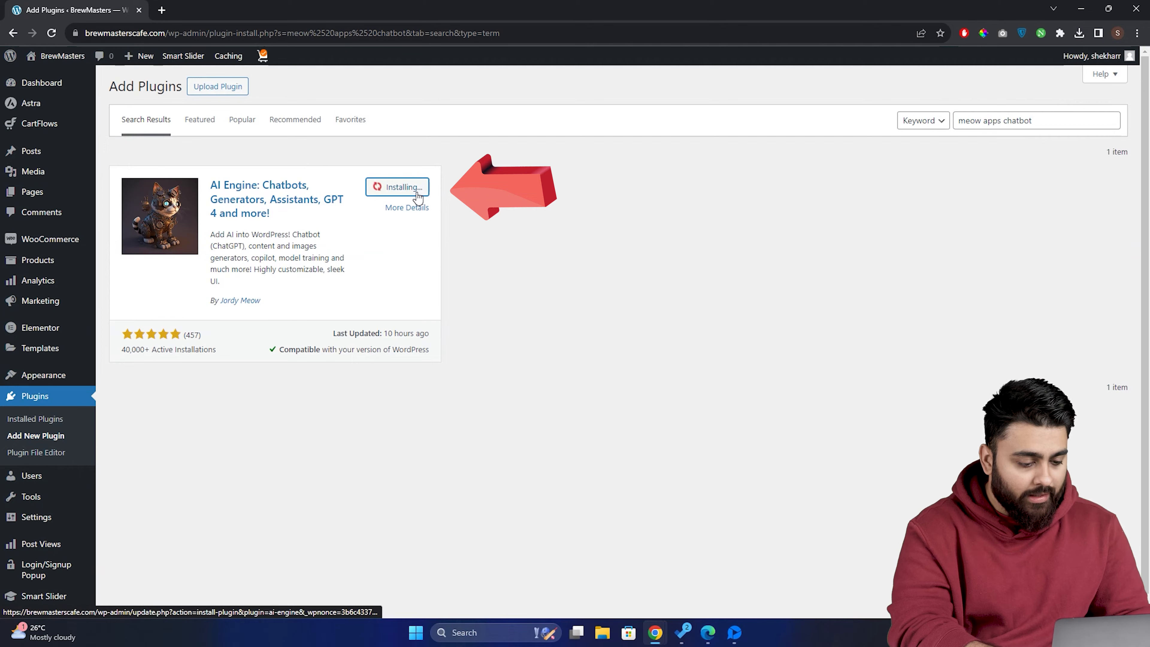
left_click(417, 194)
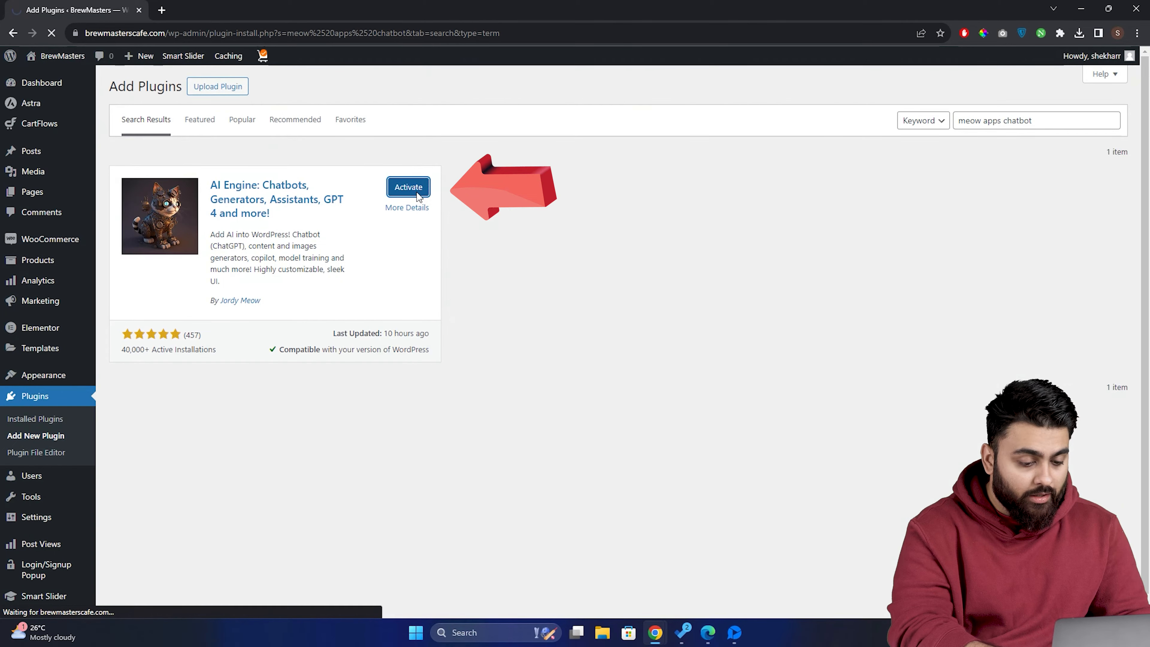
Open the AI Engine configuration from Meow Apps and look through its client and server modules
scroll(72, 271, "down", 1)
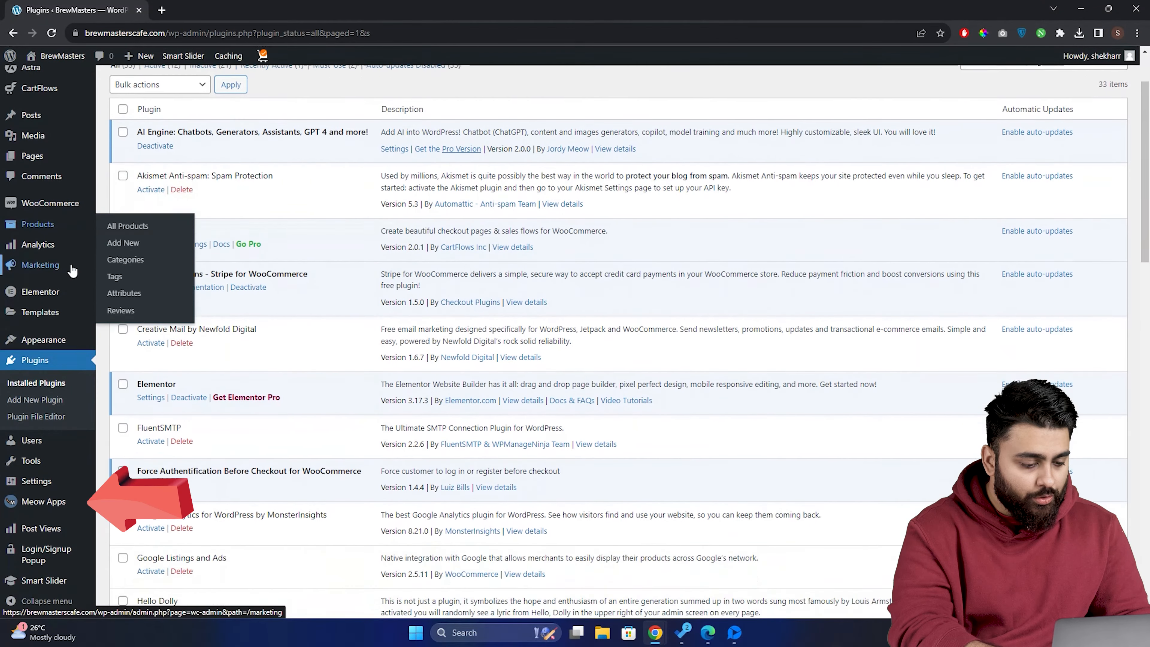
mouse_move(63, 506)
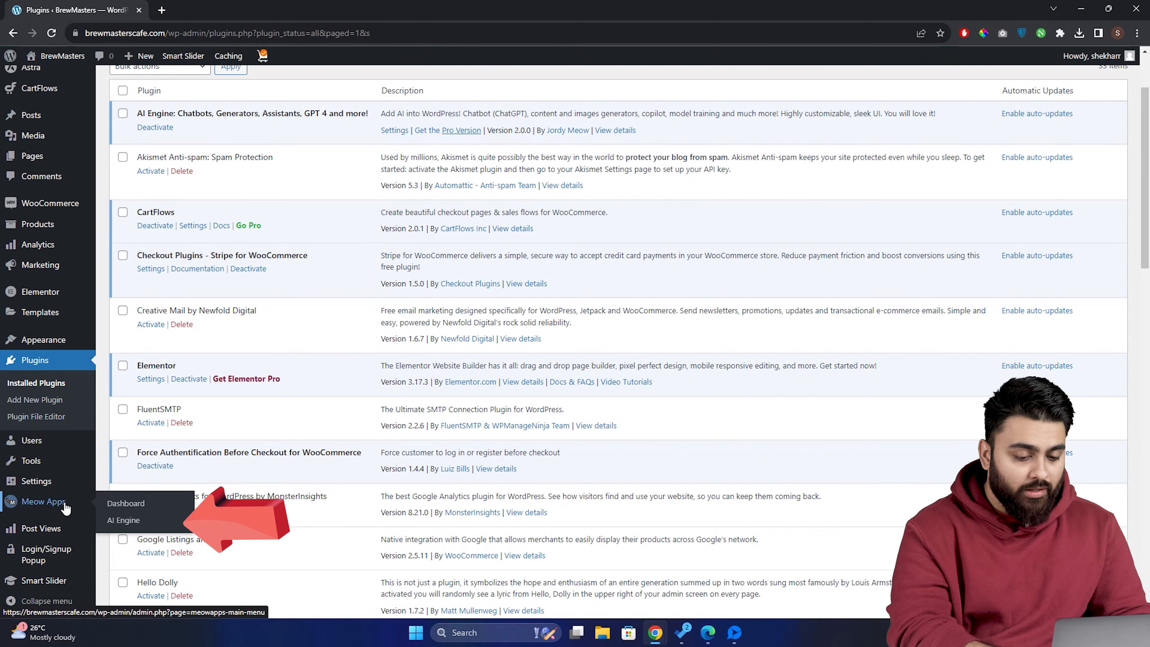
left_click(171, 521)
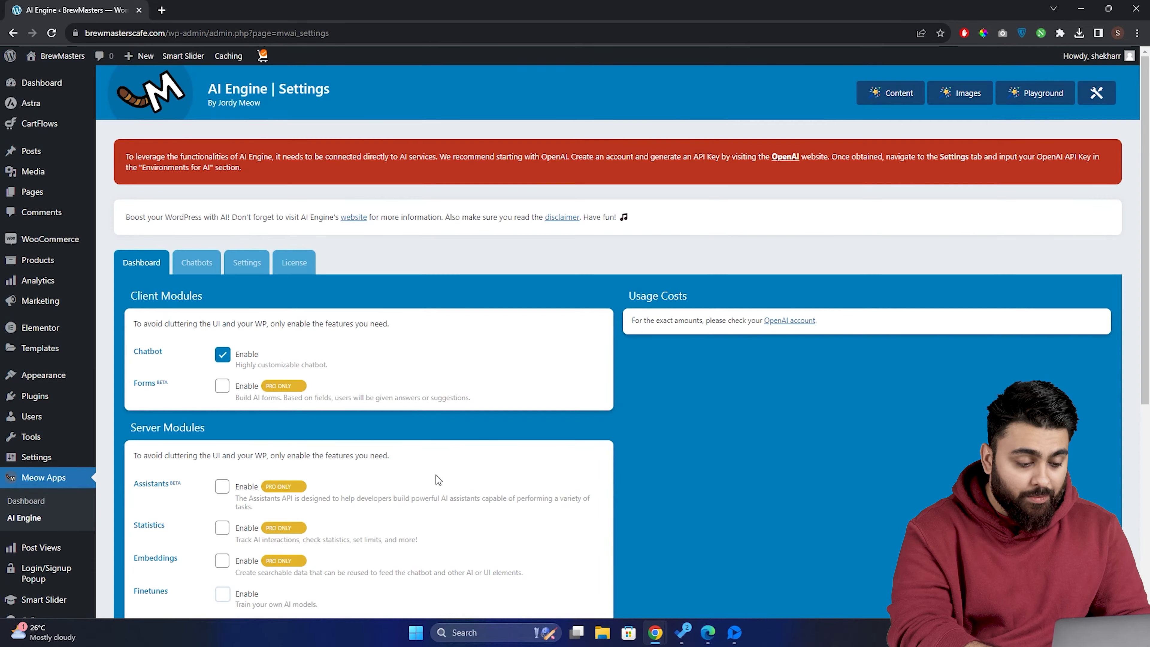
scroll(533, 433, "down", 3)
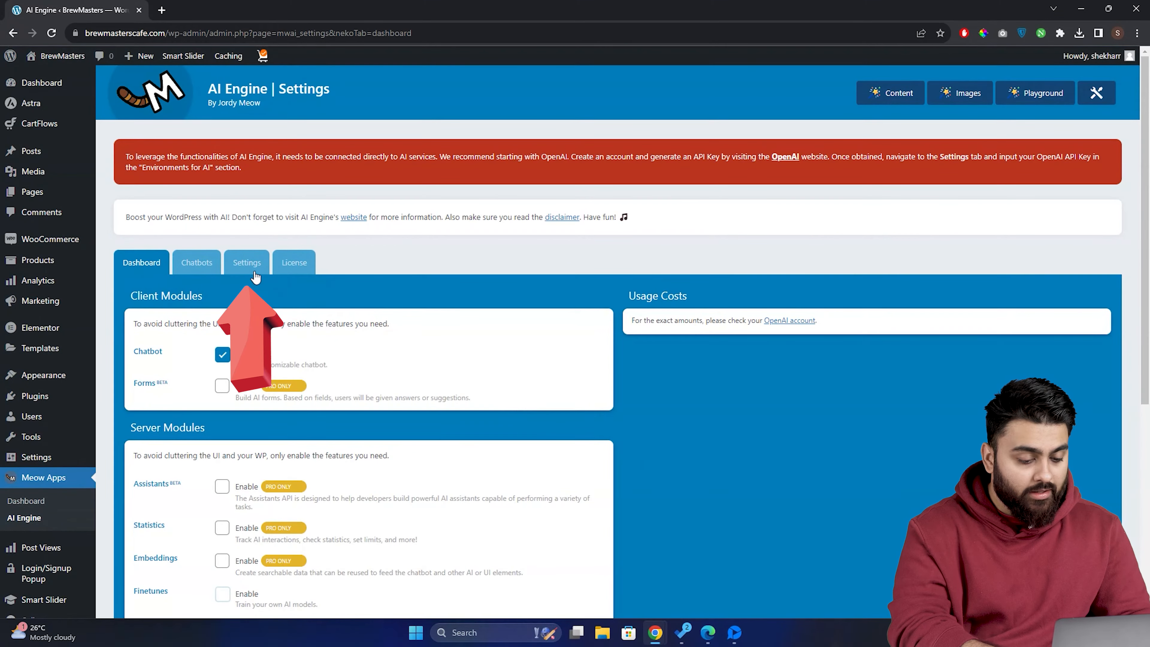
Go to AI Engine's environment settings and open the linked OpenAI account page for API keys
left_click(253, 271)
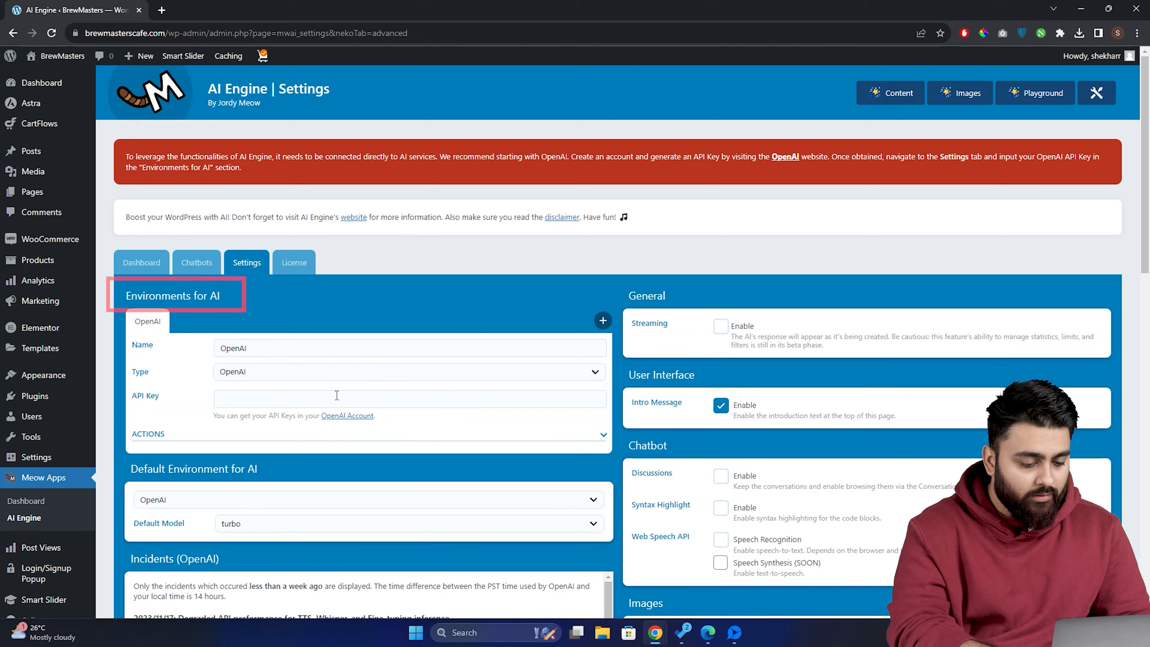
left_click(369, 403)
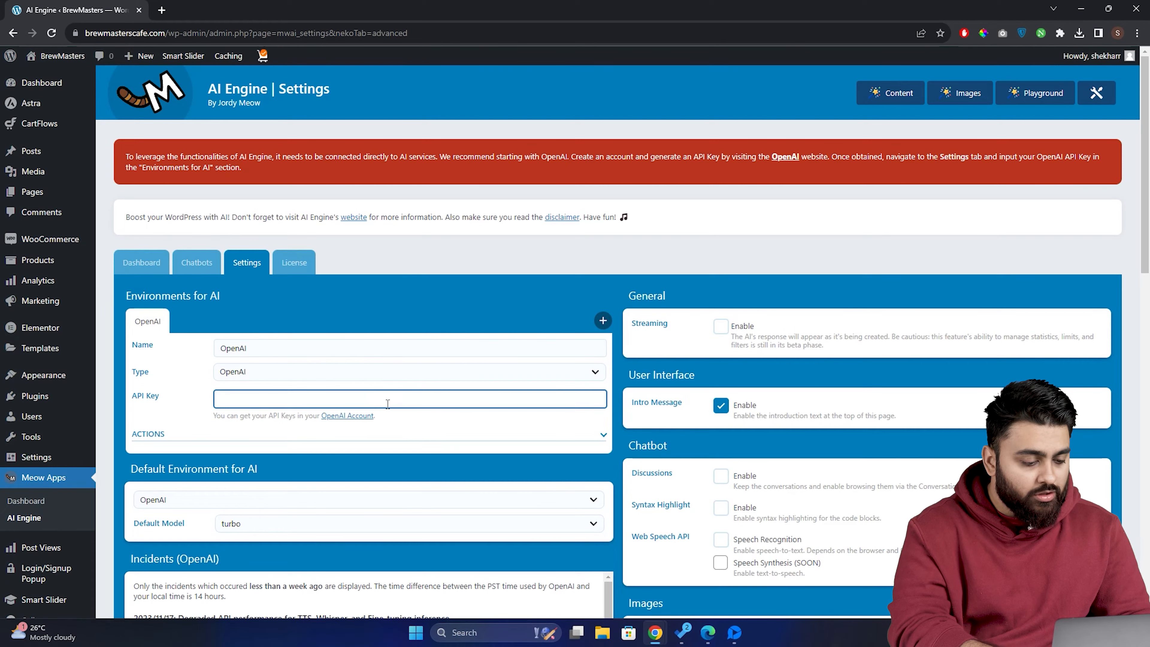
left_click(363, 419)
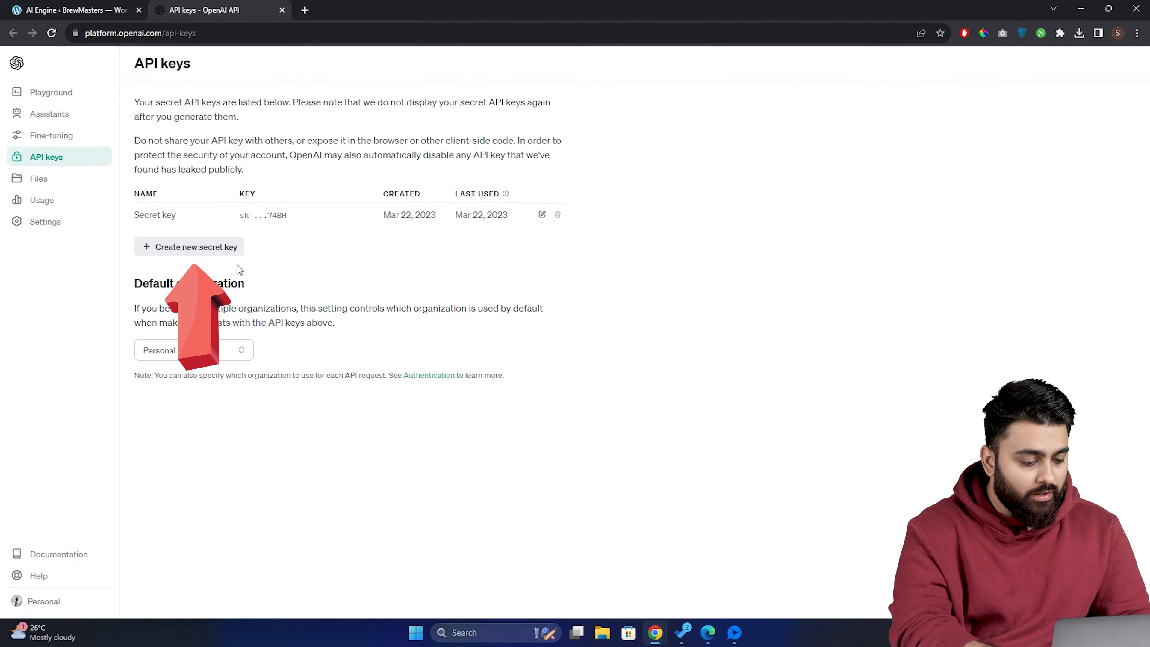
Create a new OpenAI secret key named "Chatbot" and copy the generated key
left_click(222, 254)
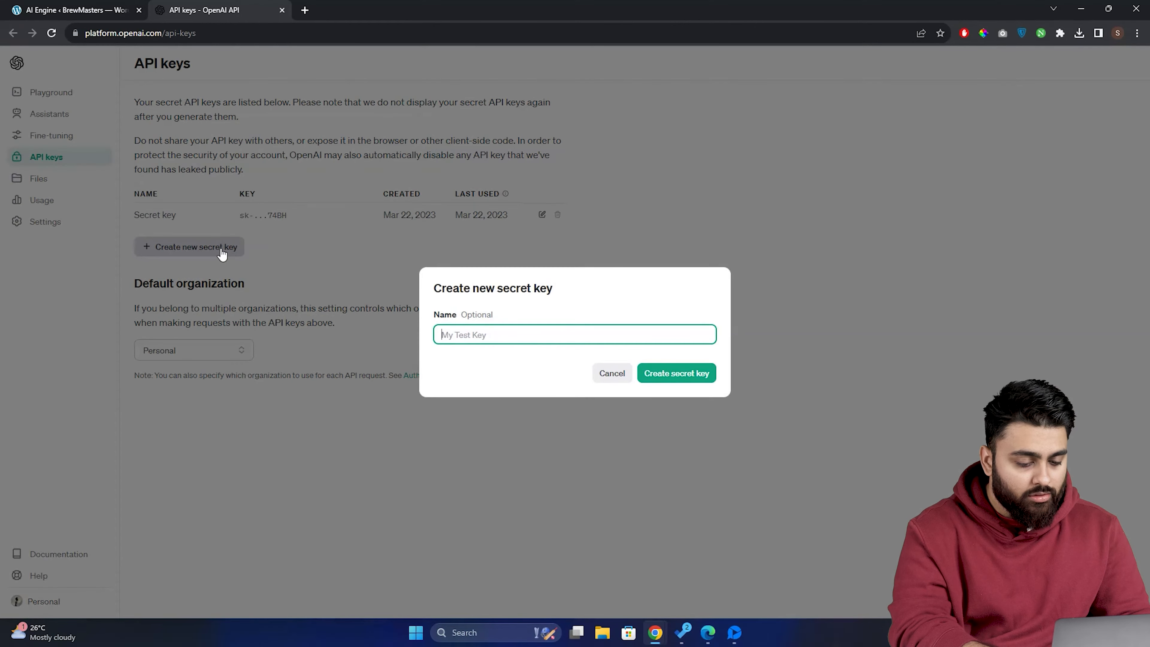
type("Chatbot")
left_click(665, 373)
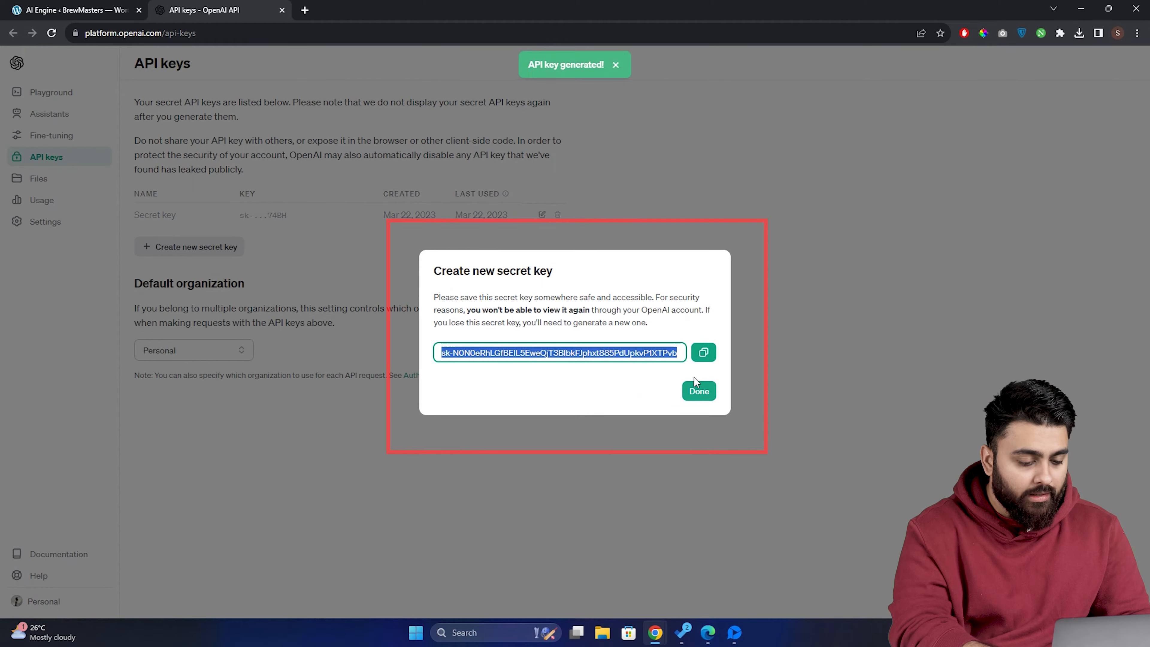
left_click(703, 352)
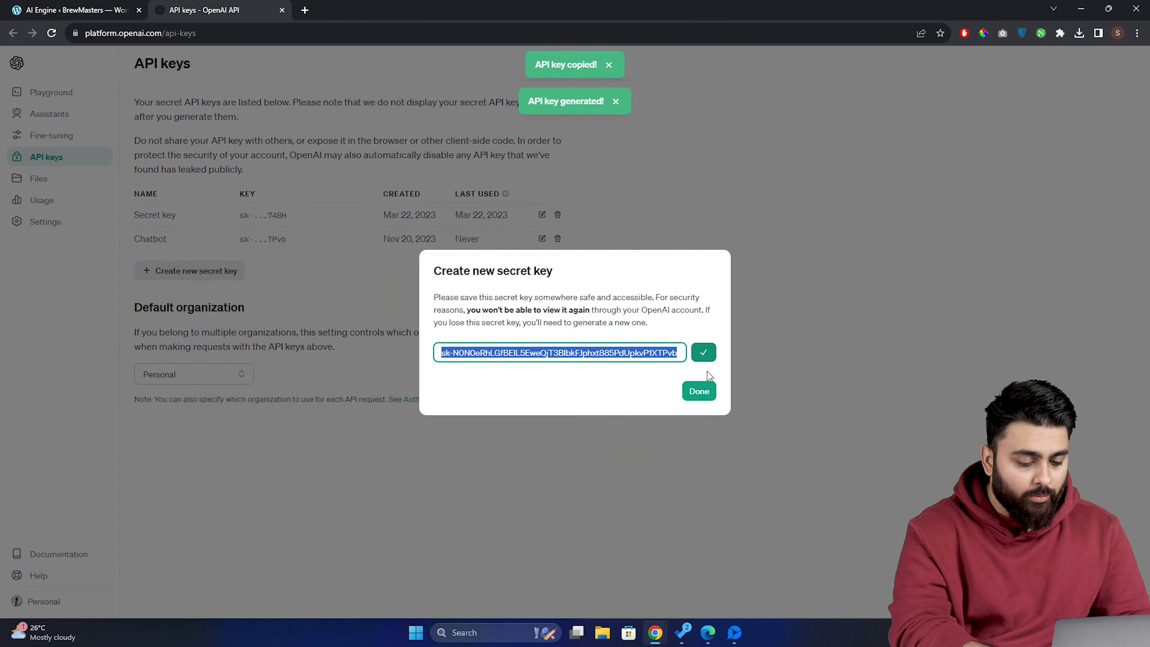
left_click(705, 396)
Return to AI Engine and paste the copied API key into the OpenAI environment's API Key field
left_click(77, 10)
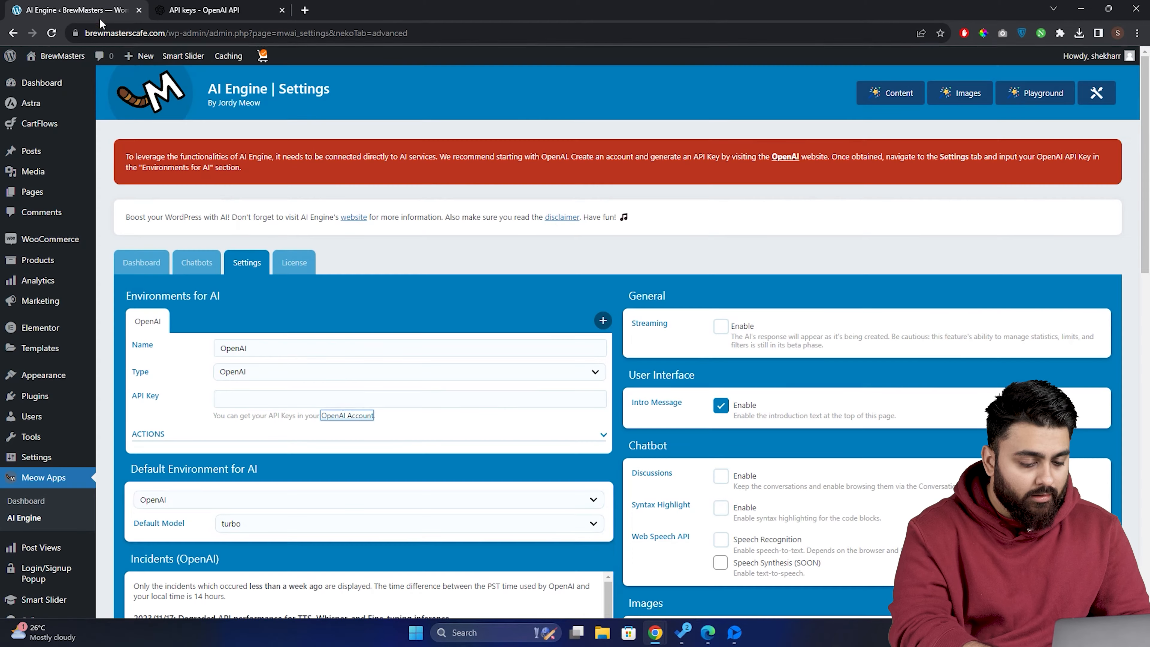
left_click(319, 399)
key("ctrl+v")
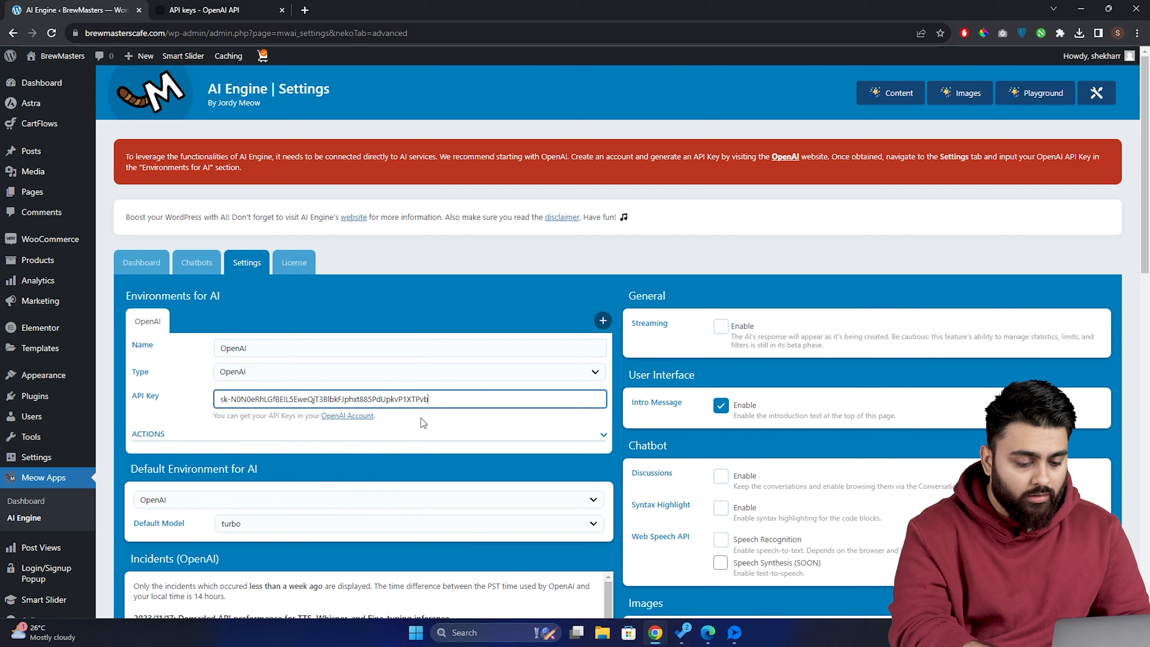
left_click(425, 424)
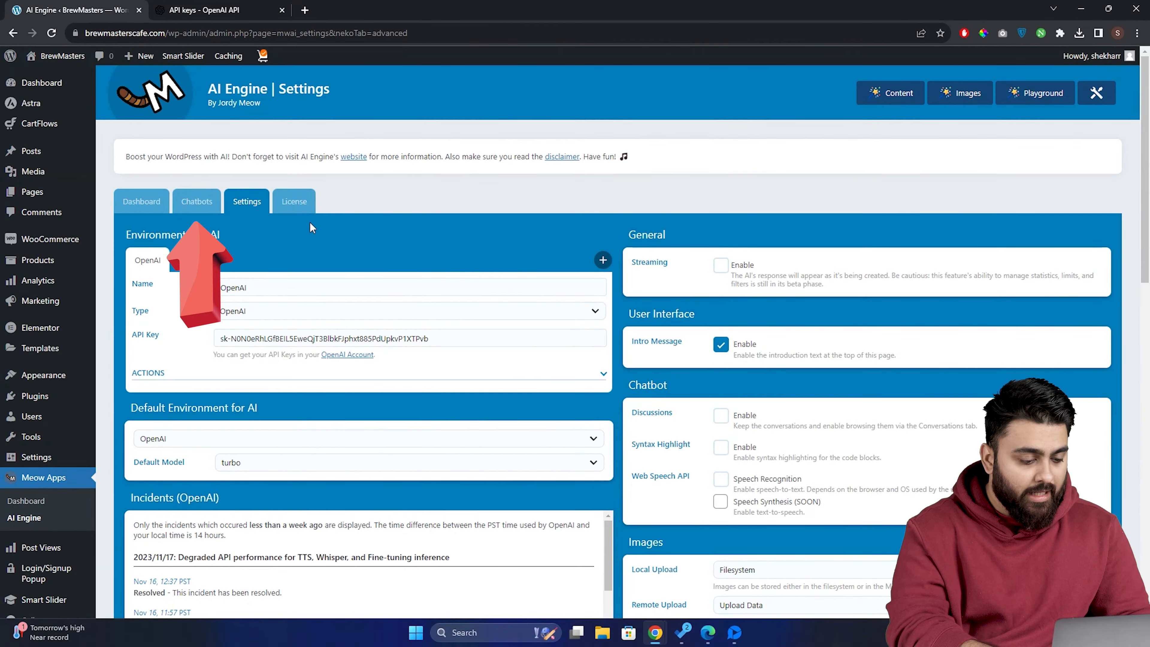
Open the chatbot configuration and switch the live preview off and back on
left_click(199, 210)
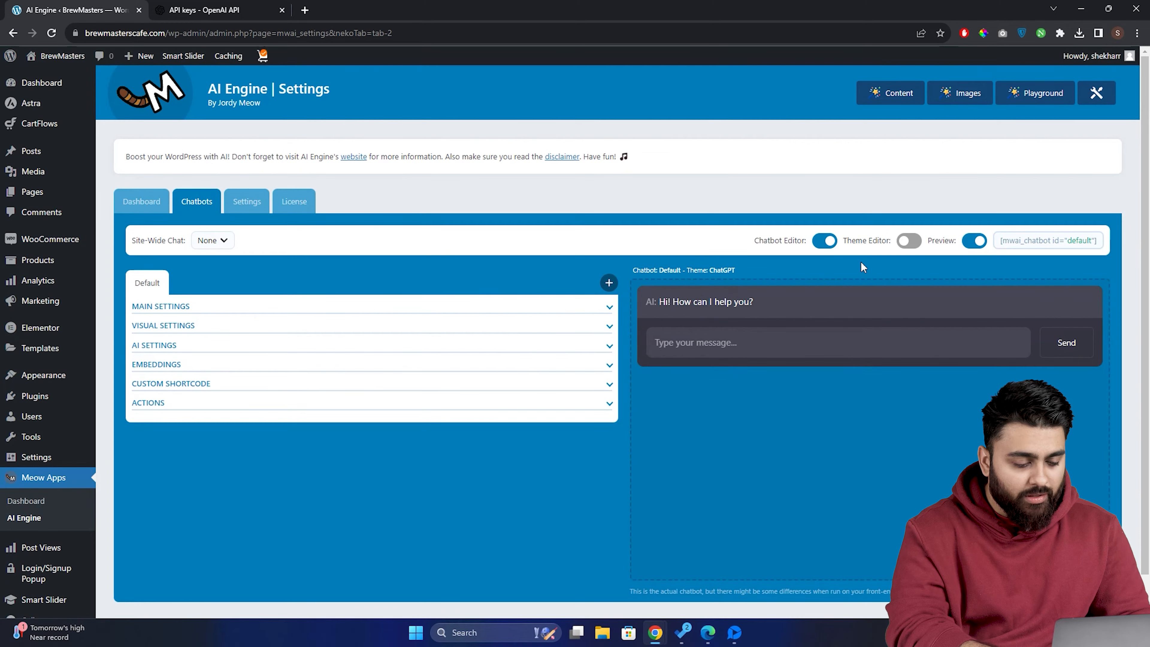
left_click(970, 244)
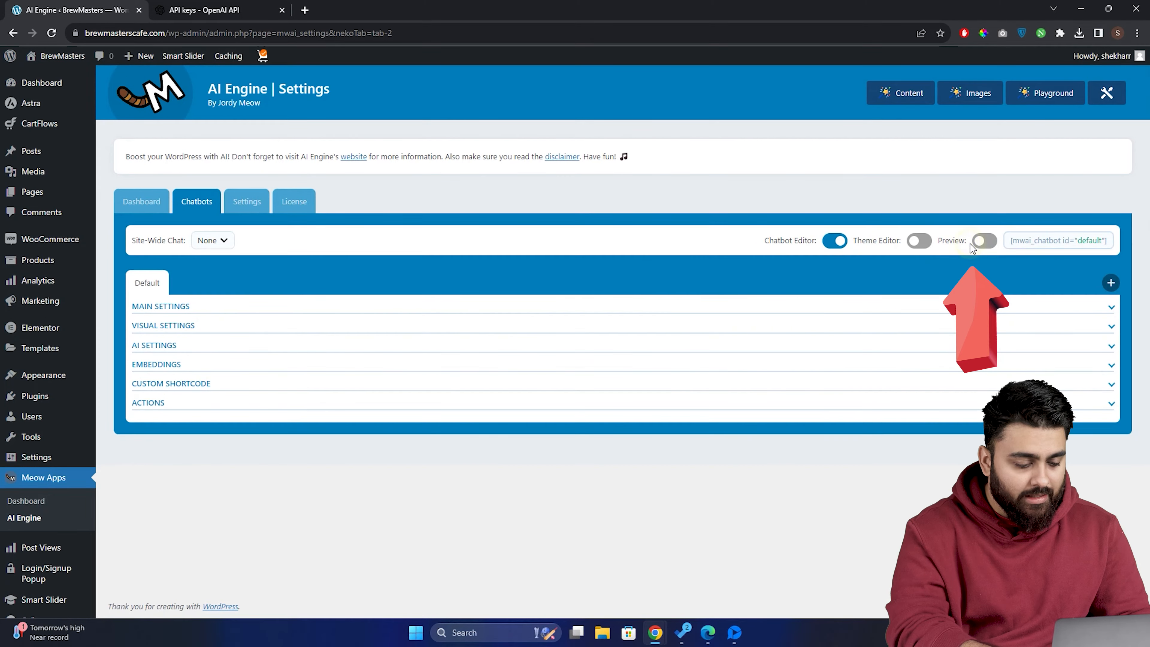
left_click(978, 242)
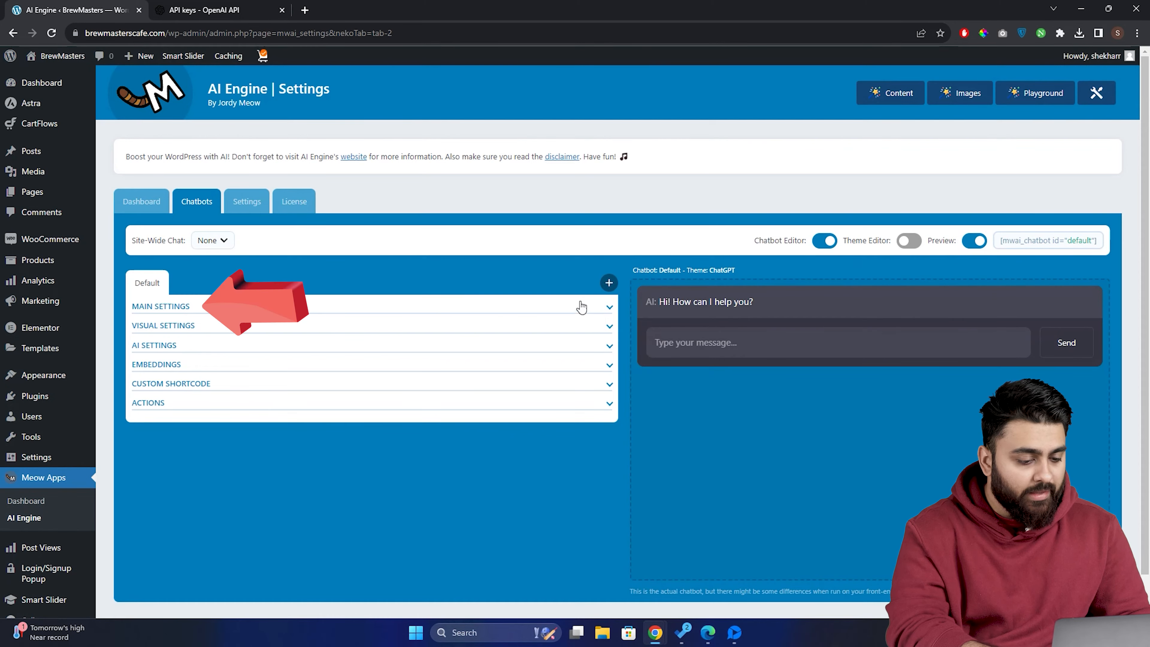
Add "Chat like Yoda from Star wars." to the end of the default chatbot's context in its main settings
left_click(191, 307)
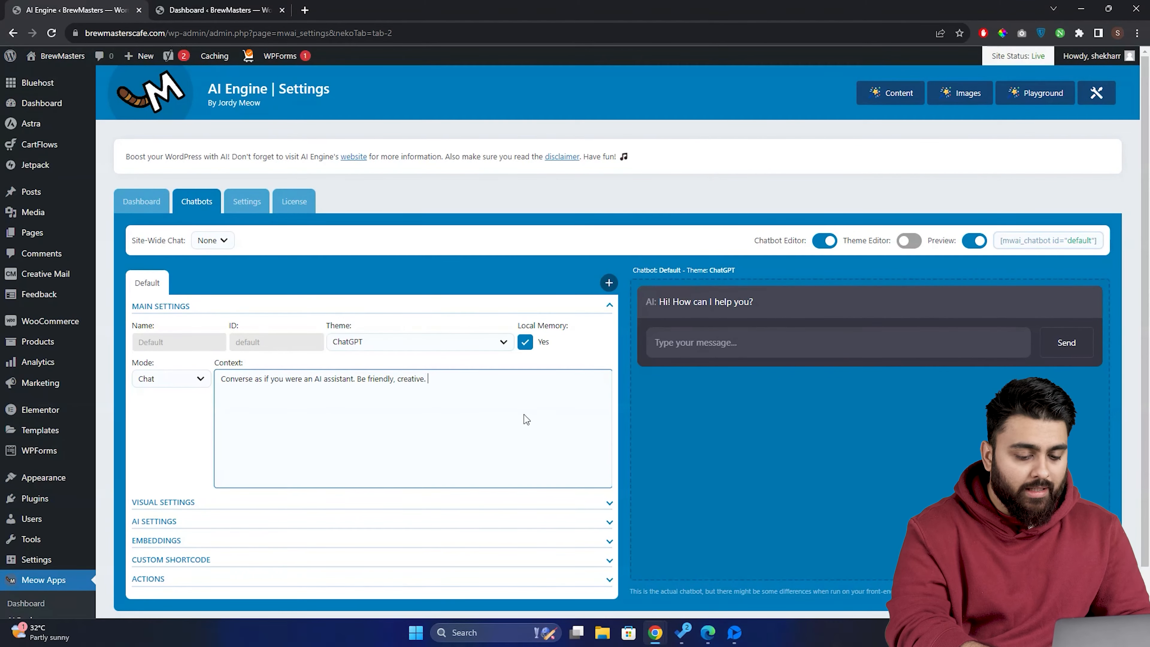
left_click(524, 418)
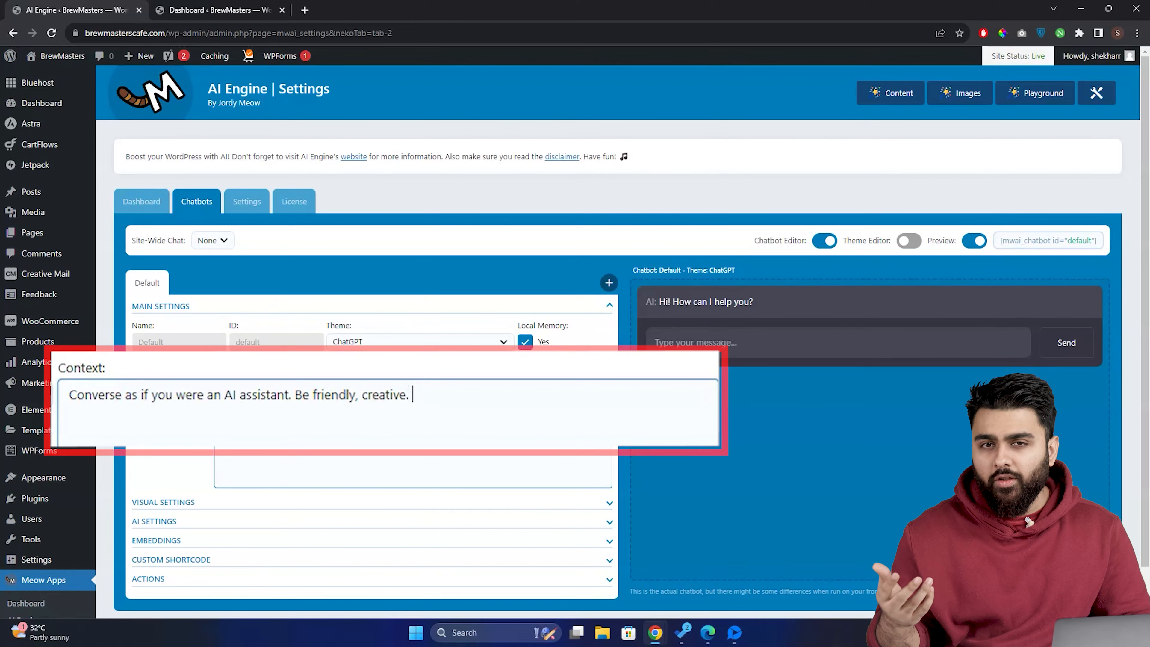
type("Chat like Yoda from Star wars.")
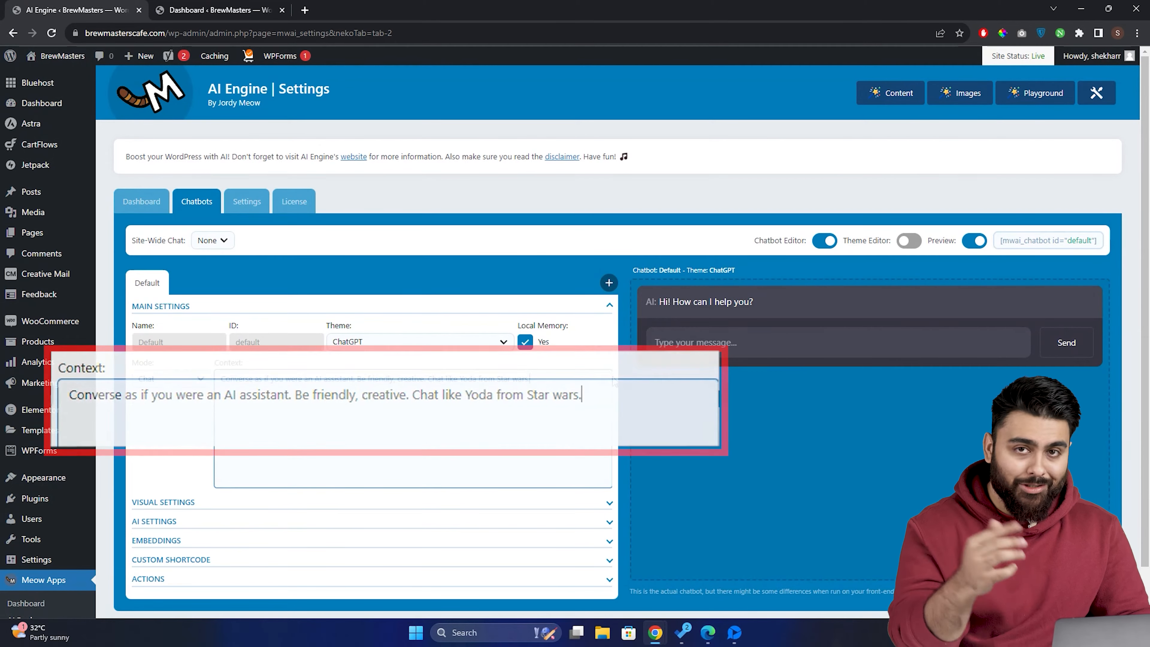
left_click(622, 378)
left_click(605, 379)
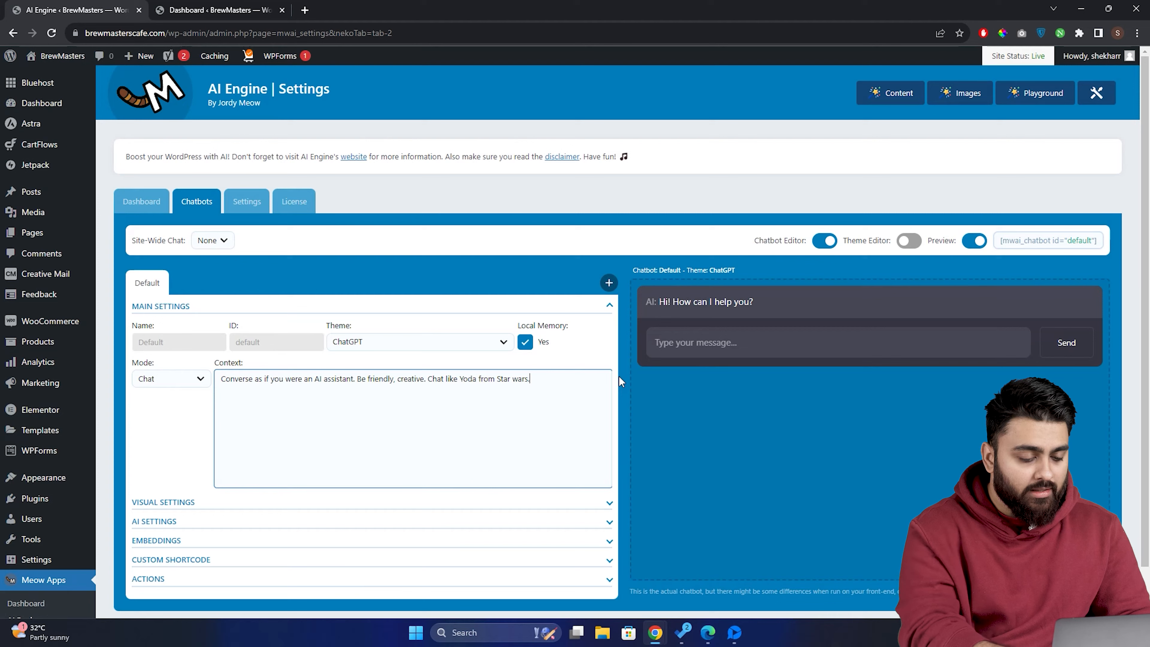
Test the preview chatbot with "How to add AI chatbot to WP site?" and "Cuál es el café más caro del mundo?"
left_click(733, 344)
type("How to add ")
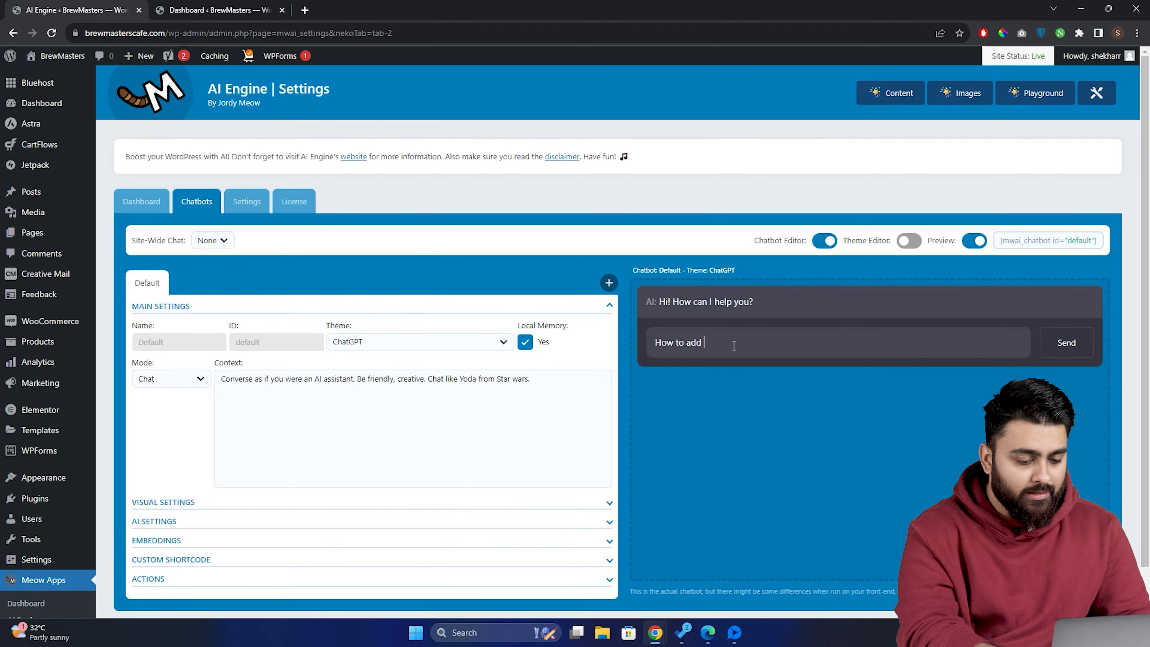
type("AI chatbot to WP site")
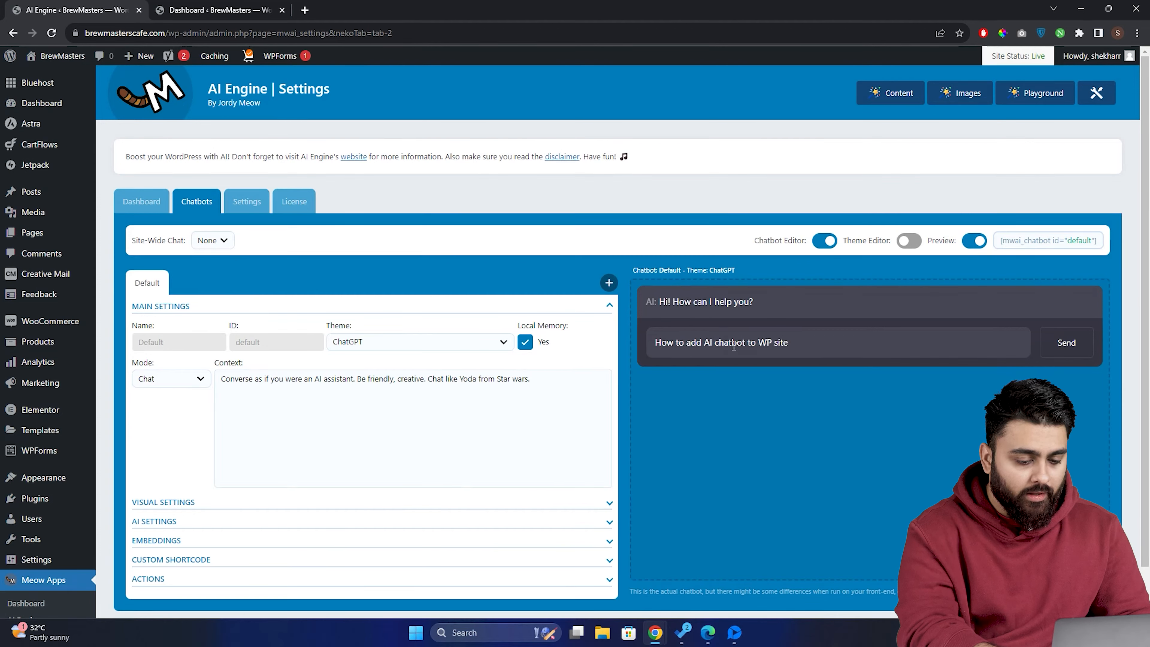
type("?")
key("Return")
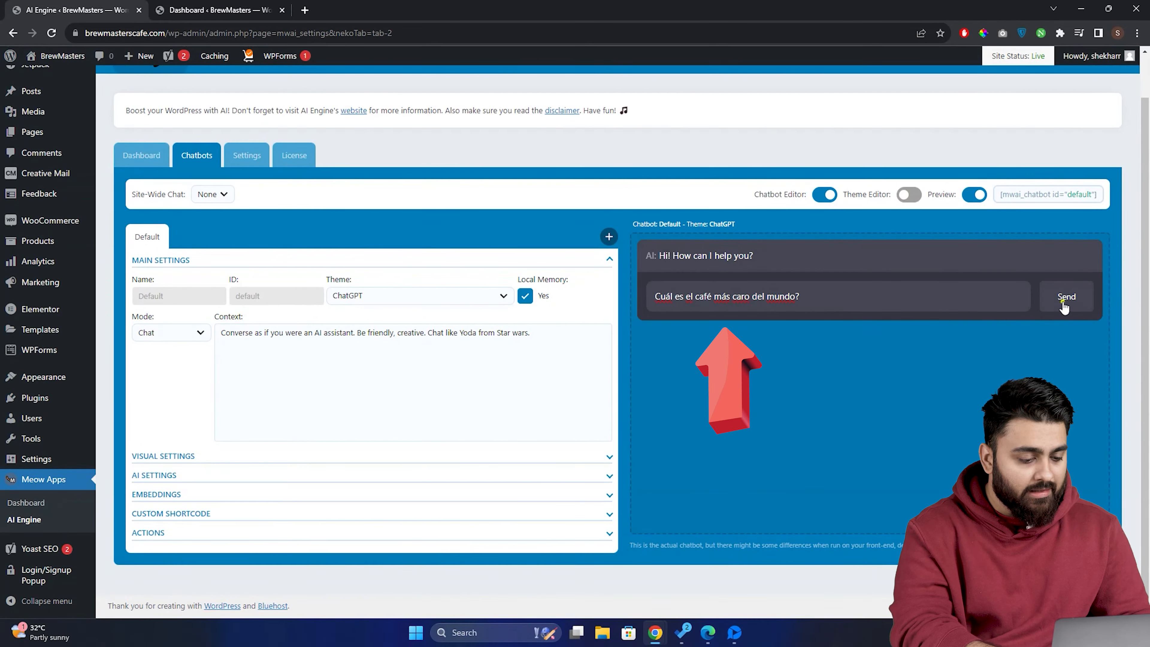
left_click(1063, 301)
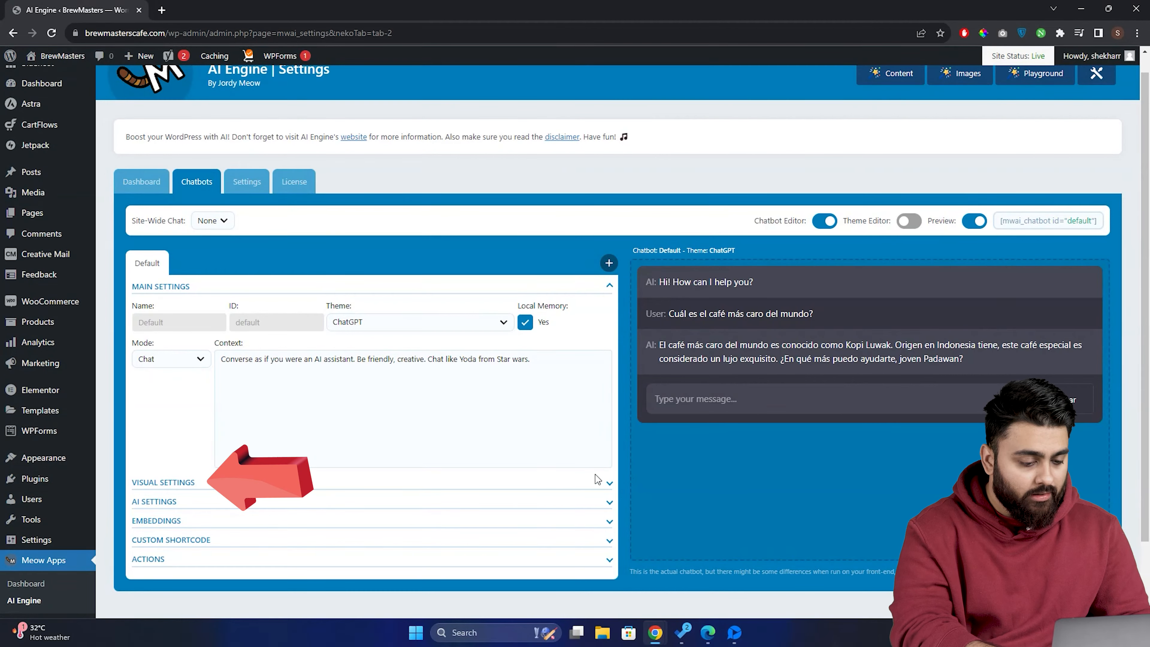
Set the AI name in the chatbot's visual settings to "Yoda:"
left_click(504, 482)
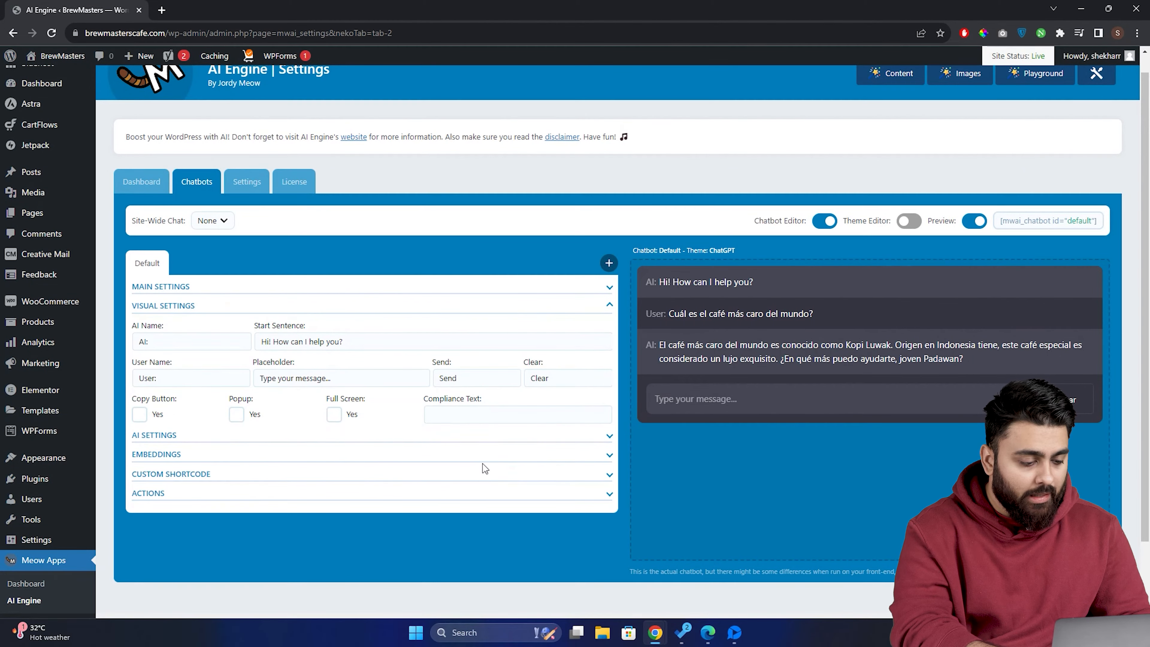
left_click(178, 339)
key("BackSpace")
key("BackSpace")
key("BackSpace")
type("Yoda:")
Set the chatbot's start sentence to "Mmm, a problem you have? Discuss it, we must. Hmm, solutions we may find yes."
left_click(357, 348)
left_click_drag(358, 343, 259, 343)
type("Mmm, a problem you have? Discuss it")
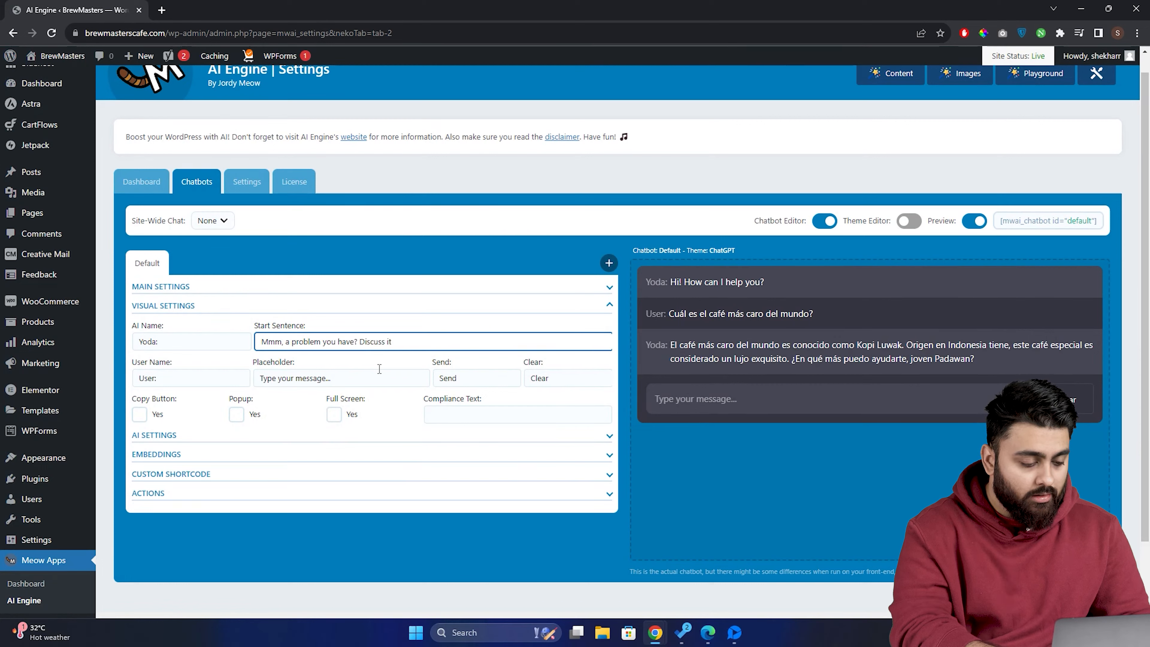
type(", we must. Hmm, solutions we may find yes.")
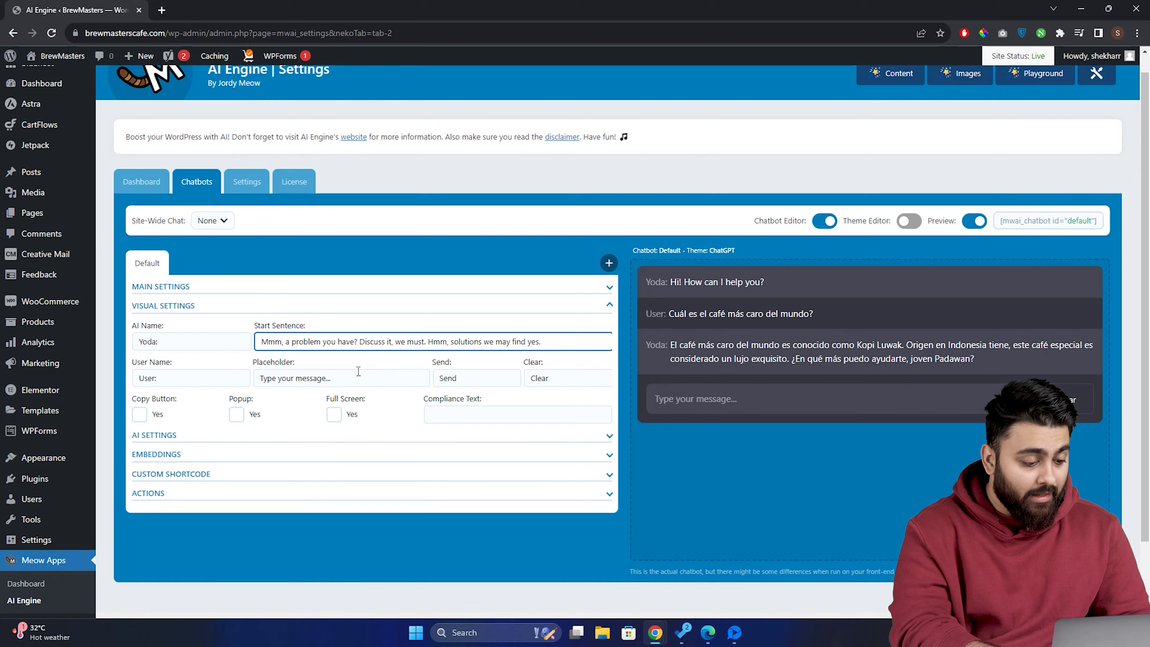
Set the chatbot's user name label to "Coffee Jedi:" and enable the popup display
left_click(148, 380)
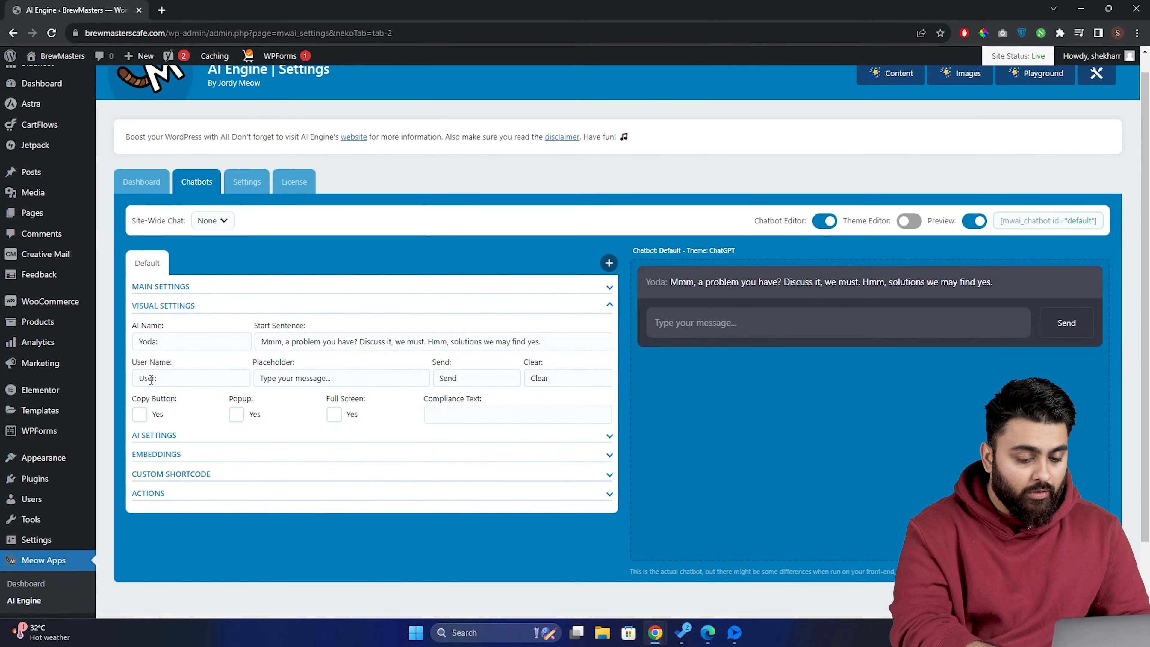
left_click(152, 379)
key("ctrl+a")
type("Coffee Jedi:")
left_click(286, 398)
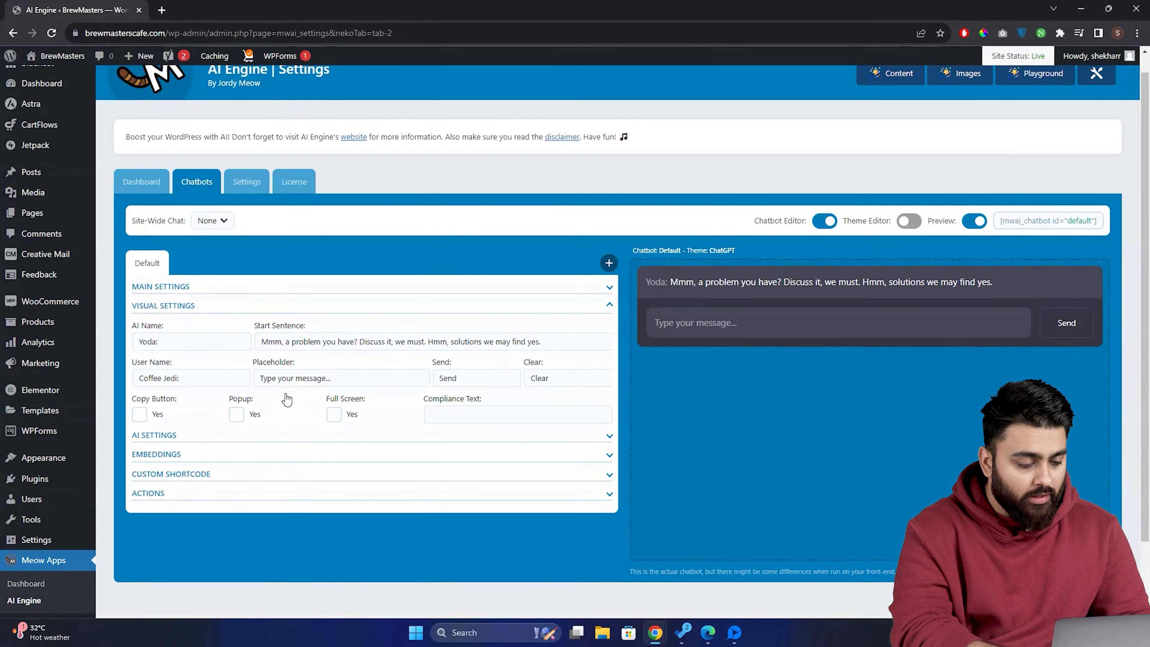
left_click(239, 417)
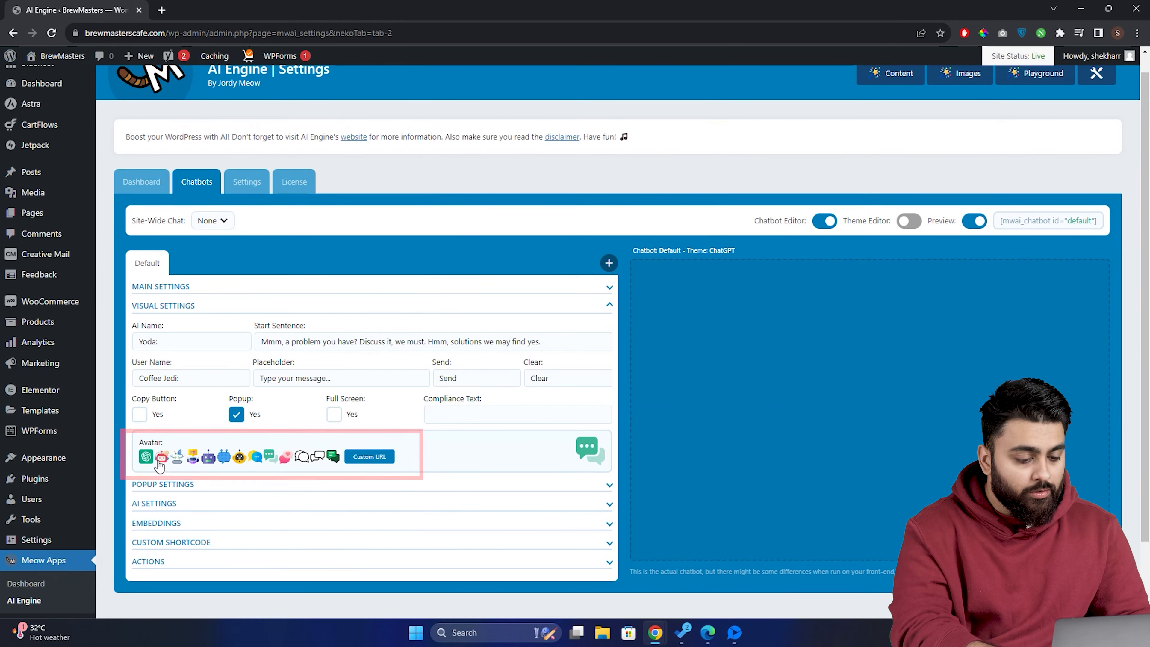
Choose the green OpenAI logo as the chatbot's avatar and test the popup chat with "Best coffee in the world?"
left_click(149, 458)
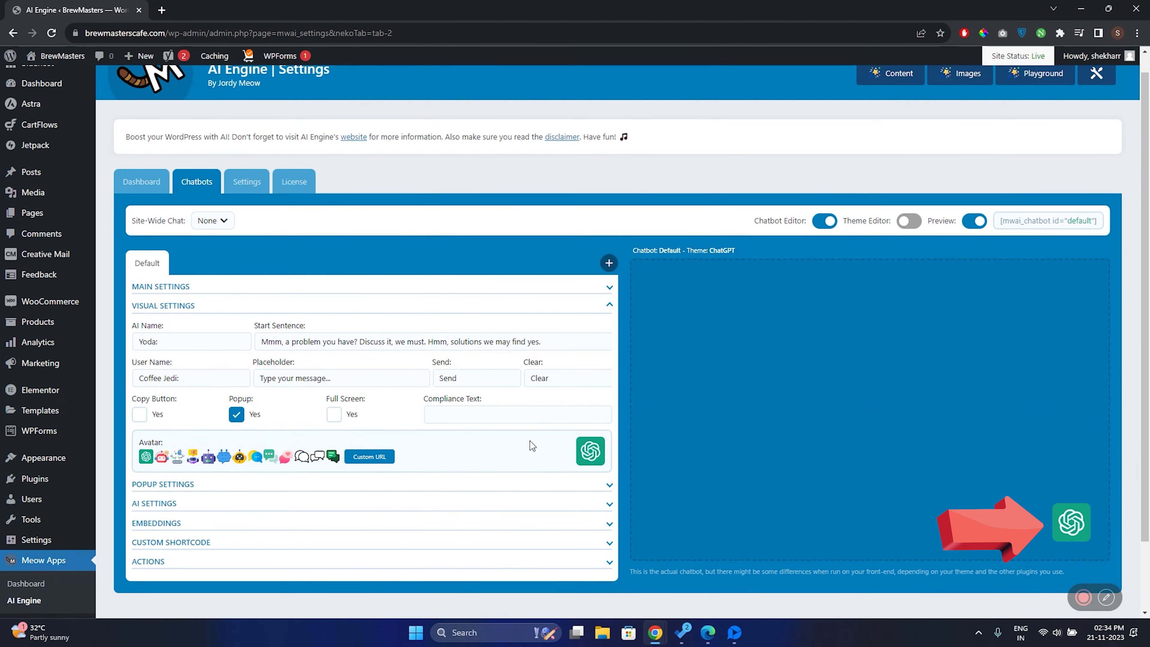
scroll(430, 428, "down", 1)
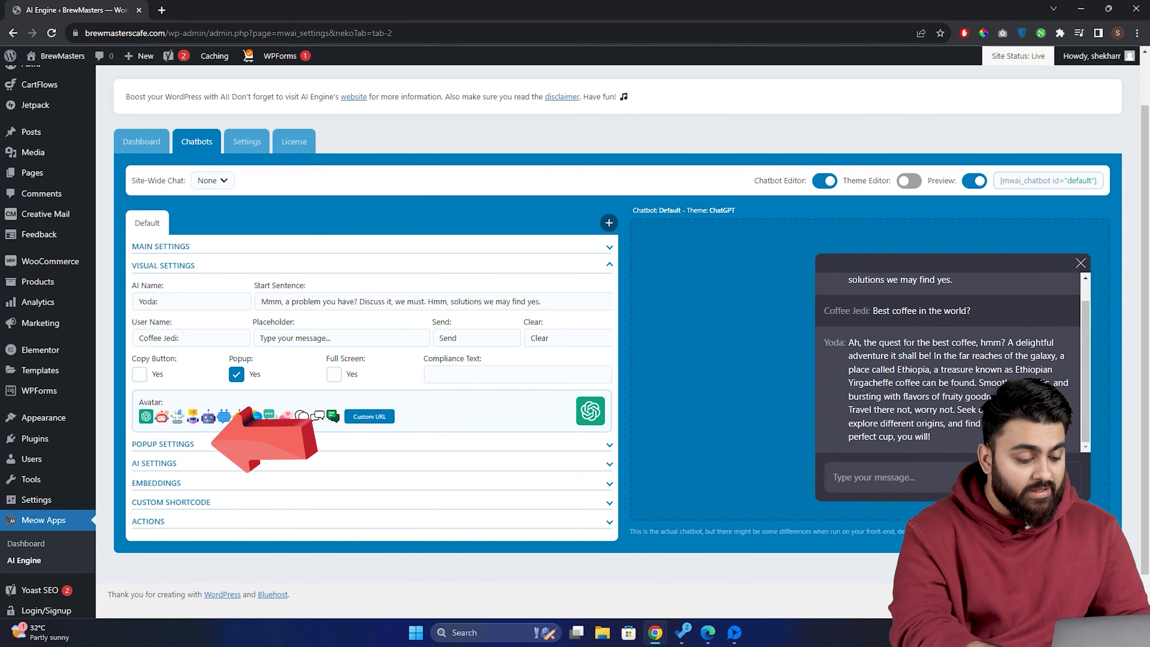
left_click(827, 488)
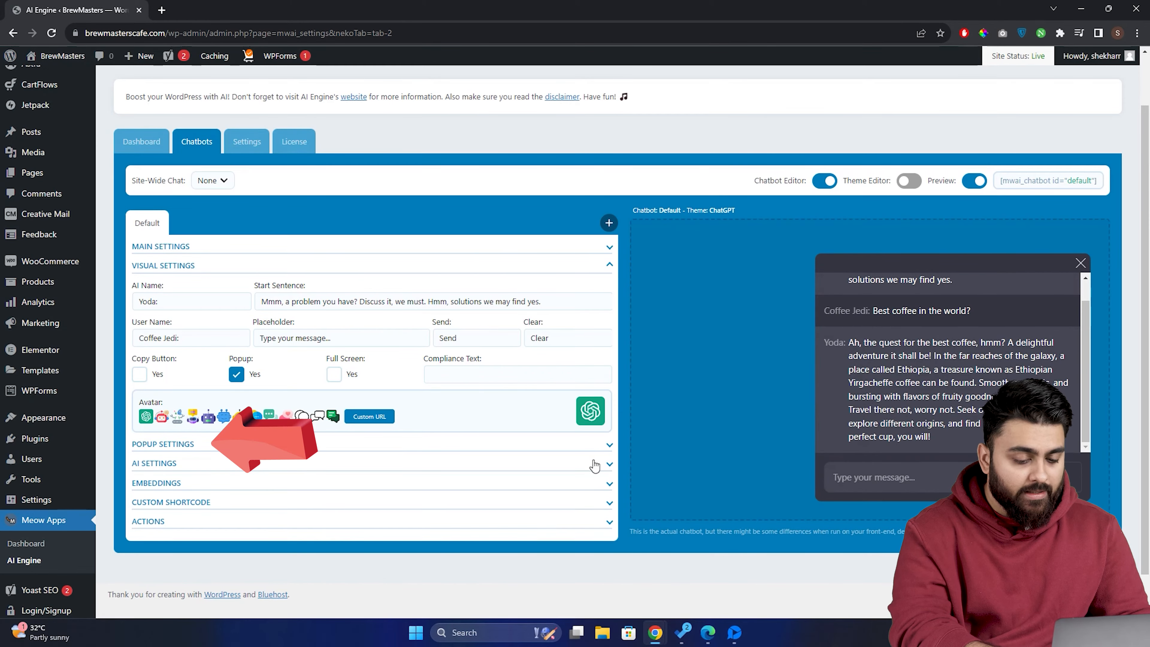
Set the chatbot's popup position to Bottom Right in the popup settings
left_click(513, 452)
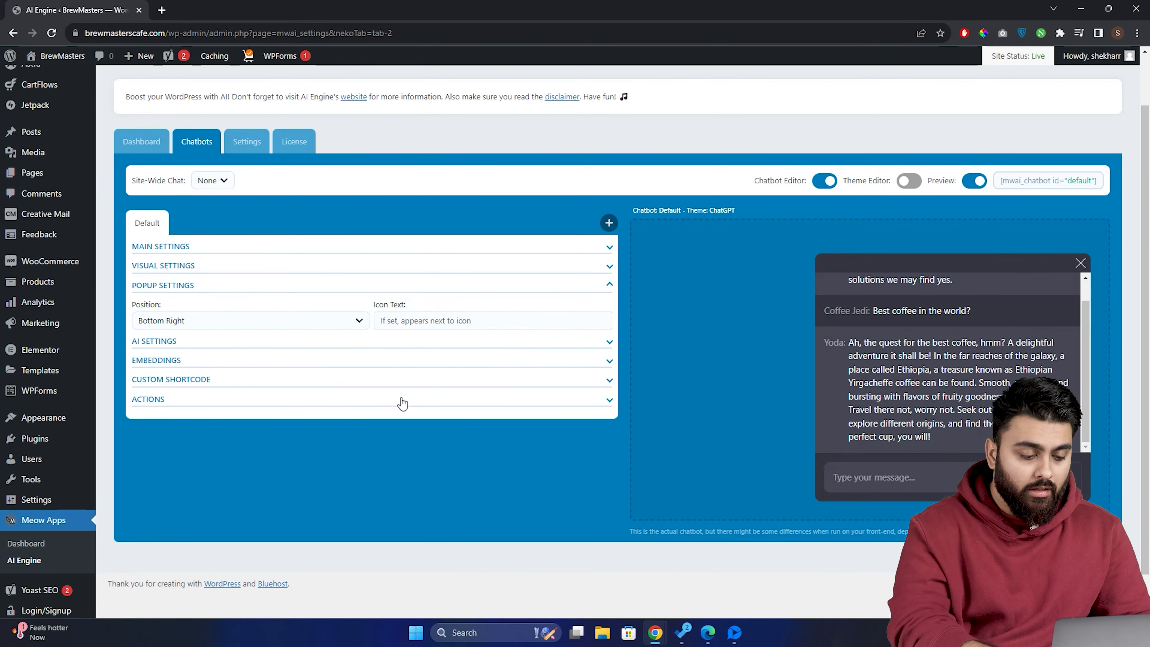
left_click(322, 326)
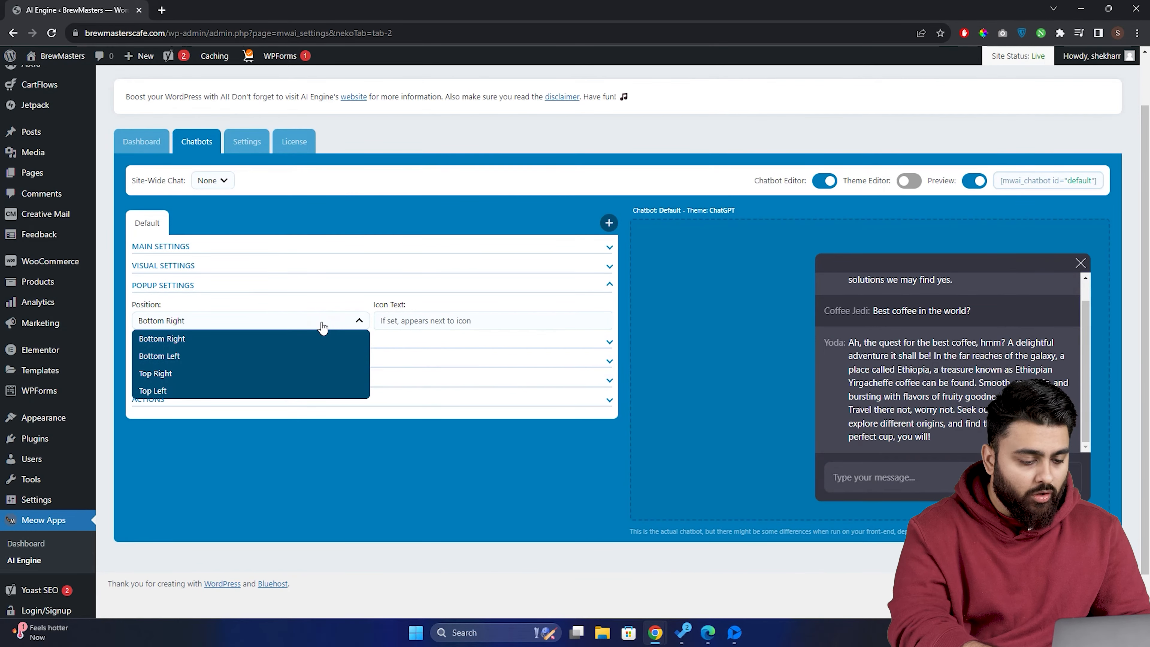
left_click(320, 337)
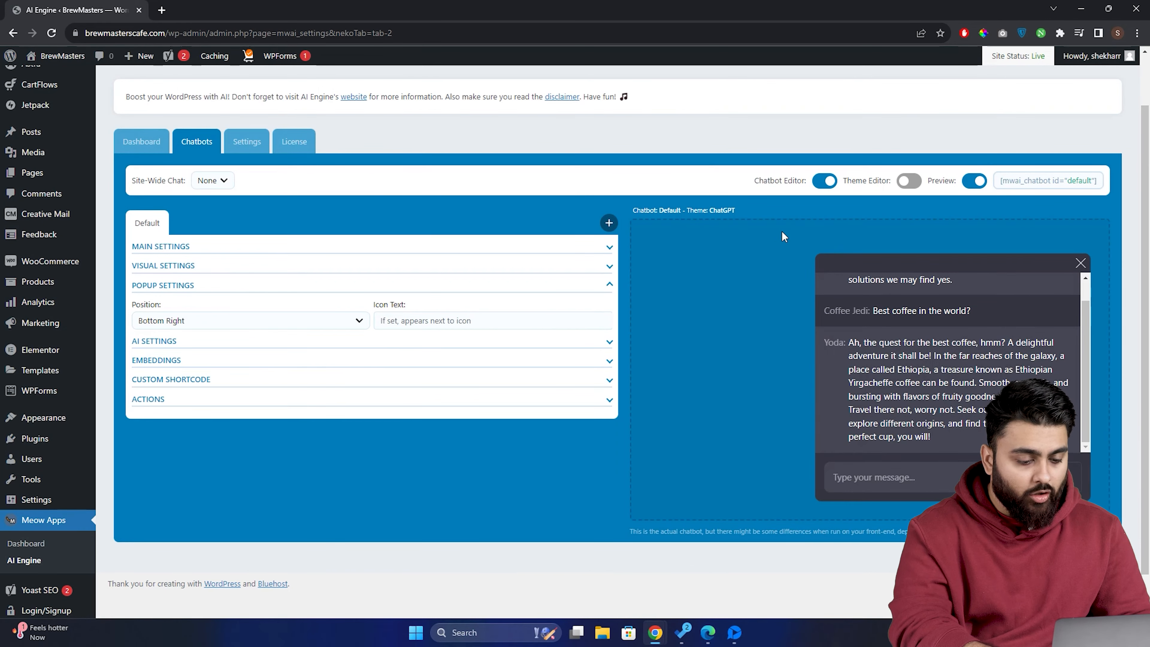
Enable the theme editor and set the ChatGPT theme's second background color to #171515
left_click(905, 181)
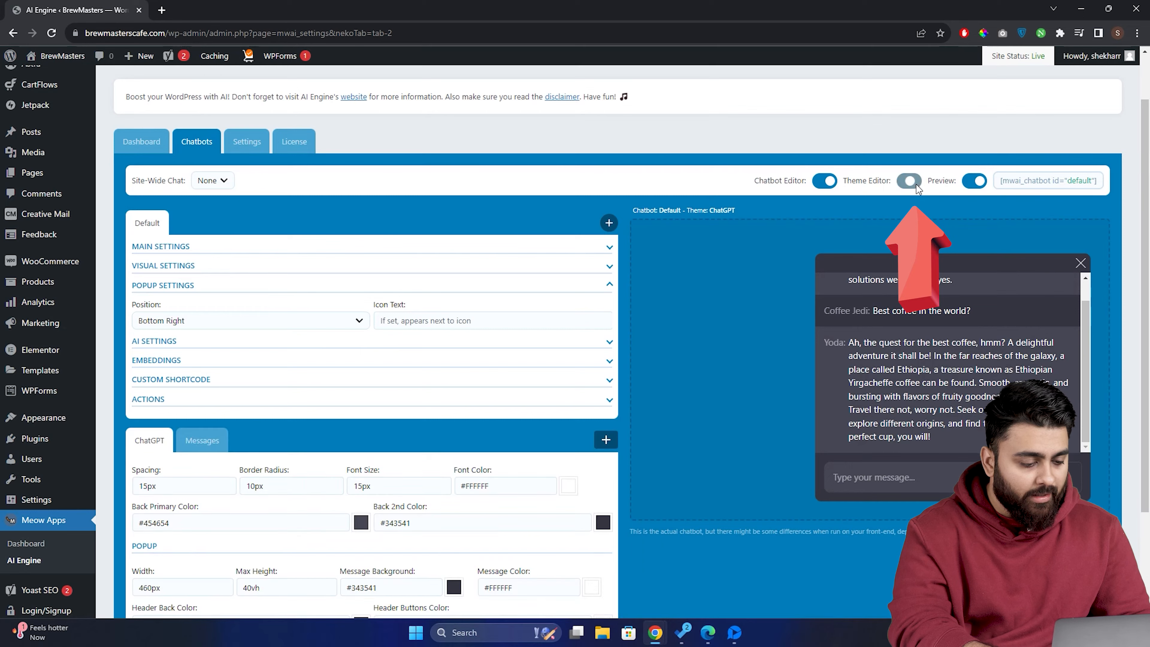
scroll(530, 342, "down", 3)
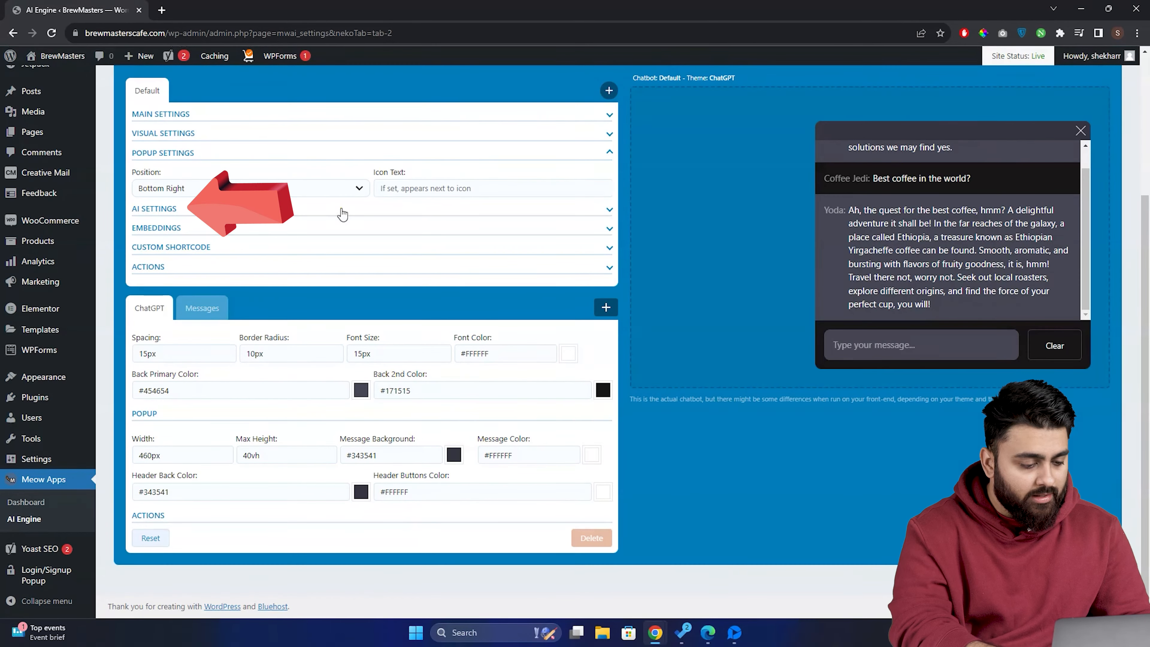
Open the chatbot's AI settings and ask the preview chatbot why to buy a named person's coffee
left_click(343, 212)
scroll(342, 214, "down", 1)
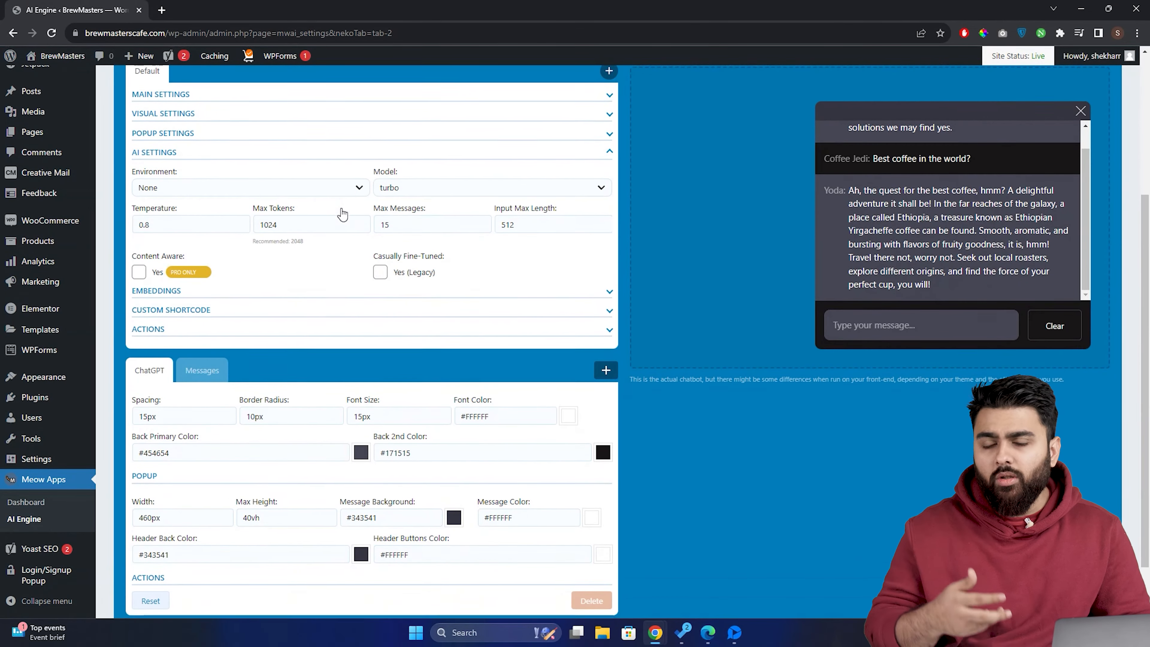
scroll(343, 212, "down", 1)
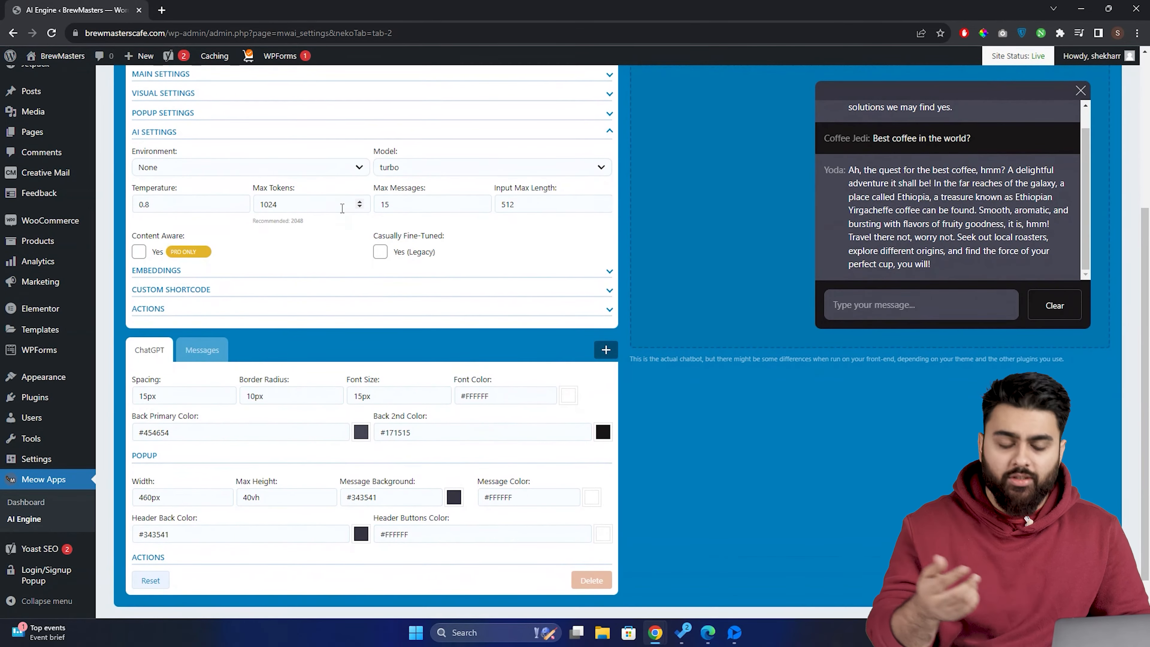
left_click(222, 205)
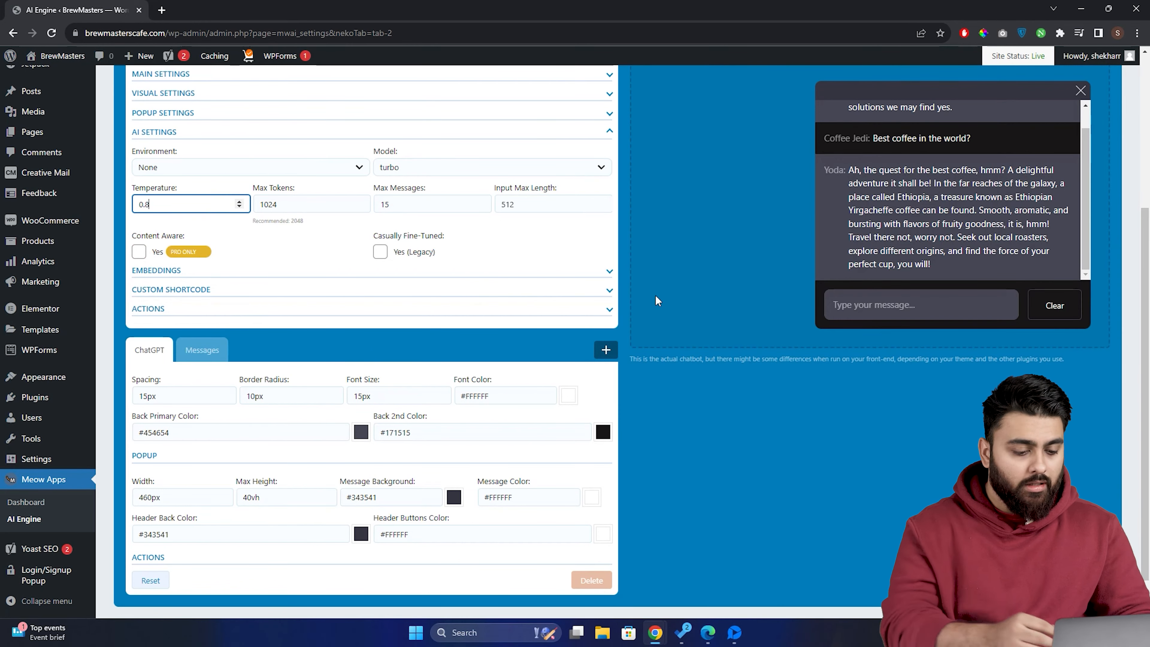
left_click(859, 300)
type("Why should i buy Rohan's coffee?")
left_click(1043, 302)
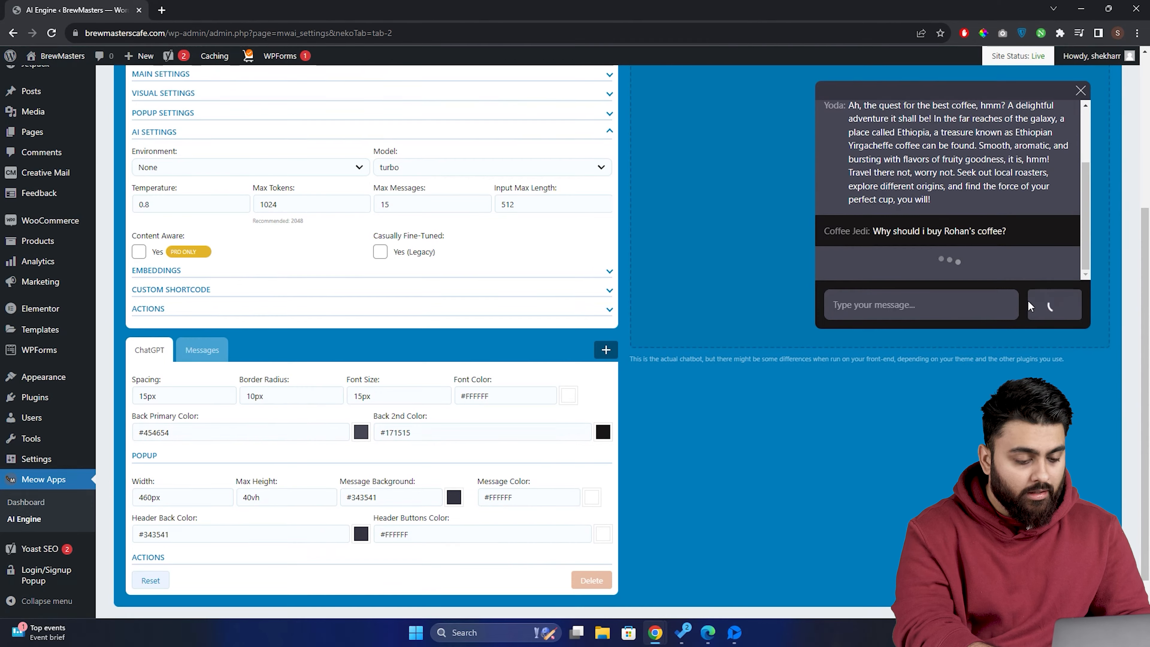
Set the chatbot's temperature to 0.2 and ask the preview chatbot the same coffee question again
scroll(792, 305, "up", 1)
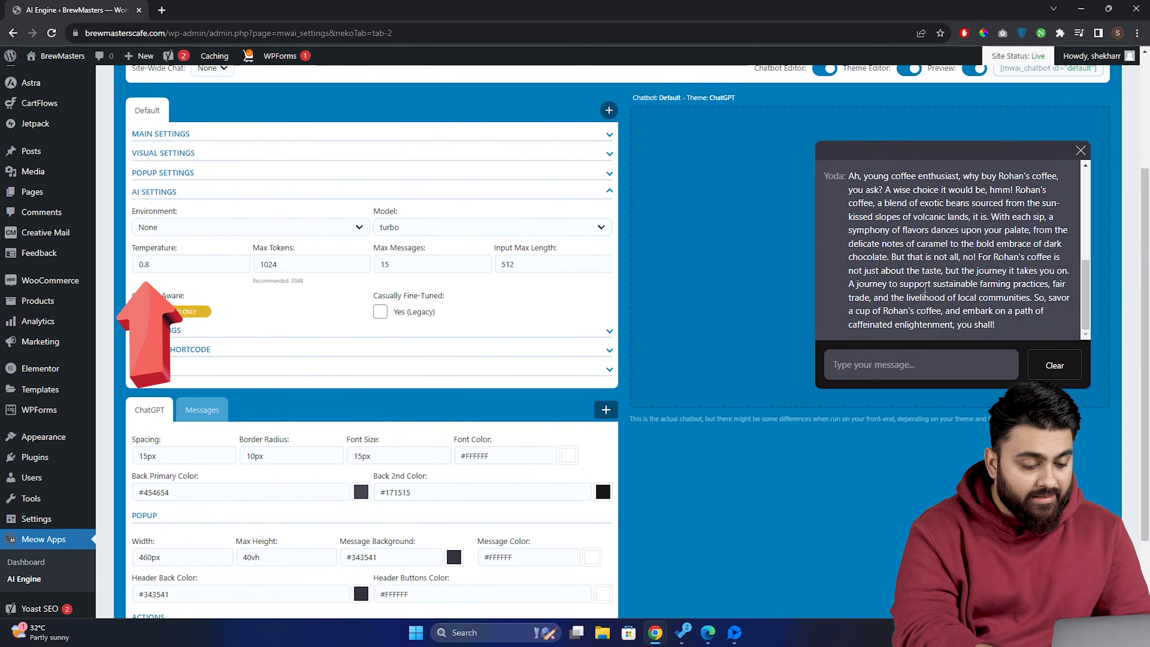
left_click(236, 265)
left_click(240, 268)
left_click(240, 268)
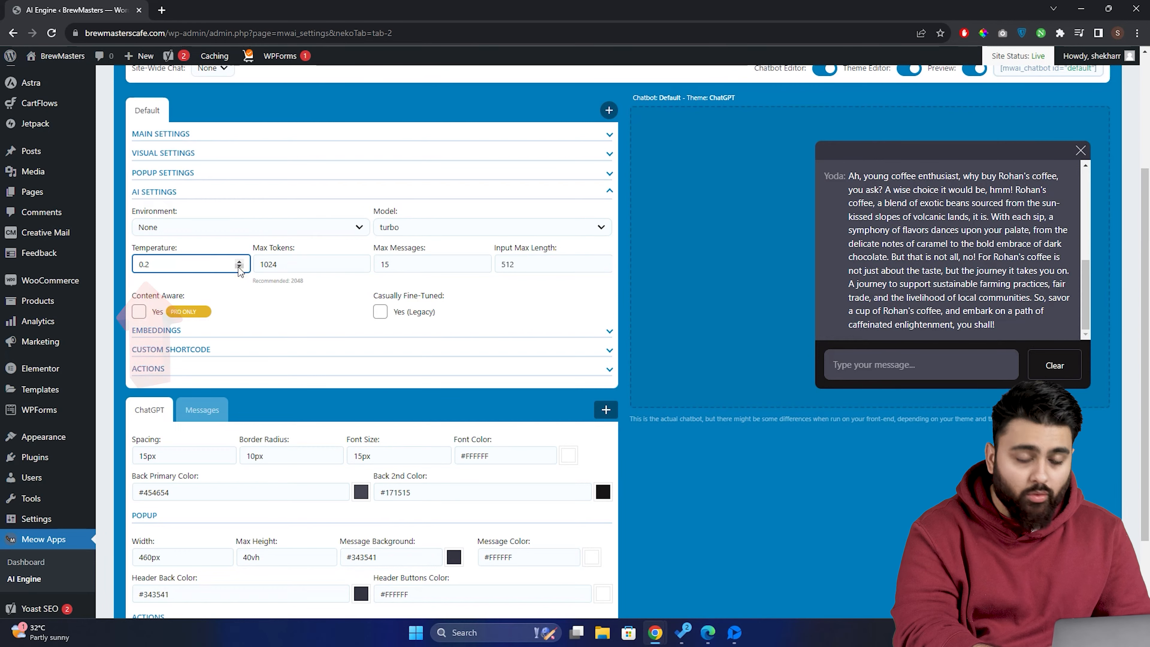
left_click(589, 311)
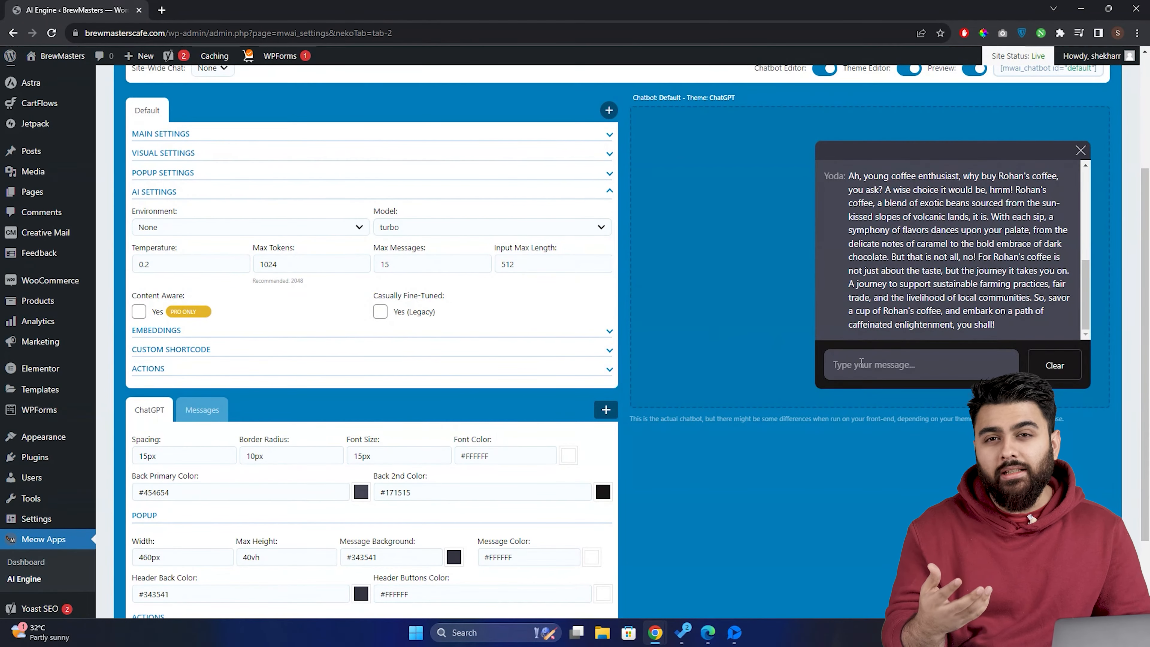
left_click(1042, 368)
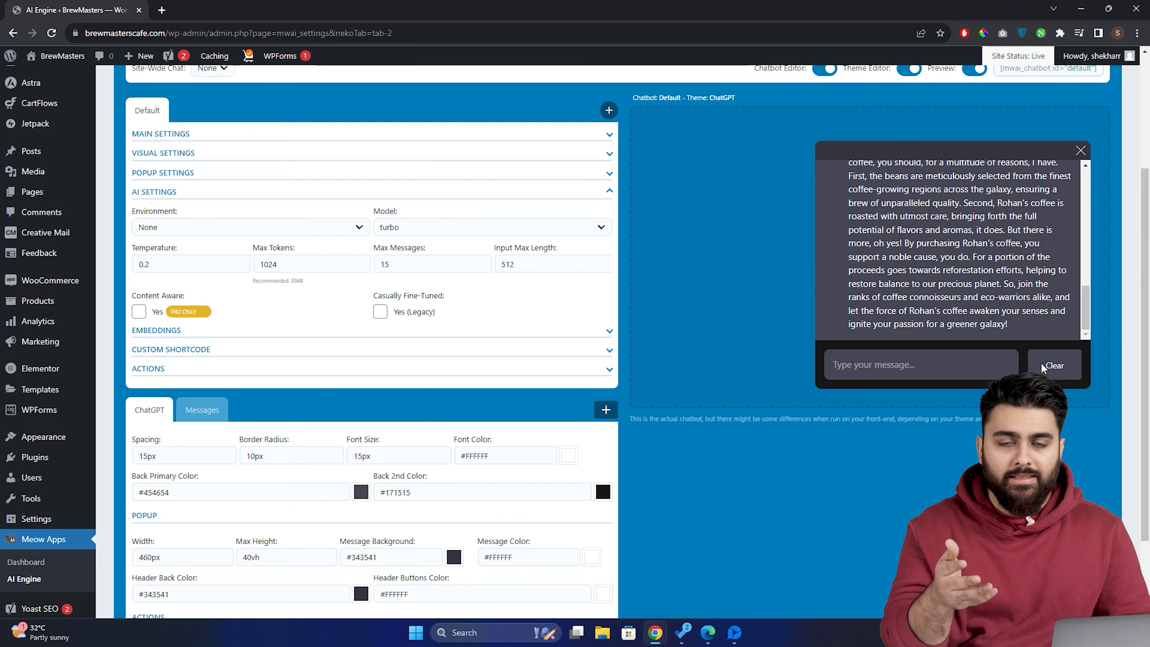
Set the temperature back to 0.8 and review the Max Tokens, Max Messages and Input Max Length settings
scroll(1010, 310, "up", 1)
left_click(313, 266)
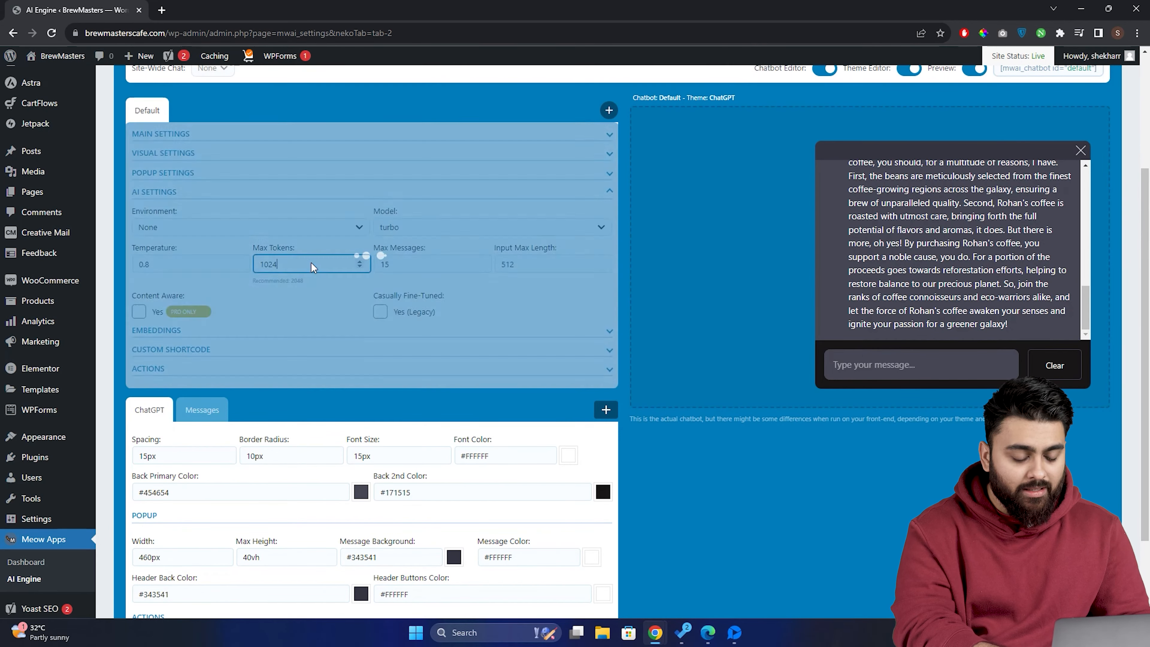
left_click(431, 266)
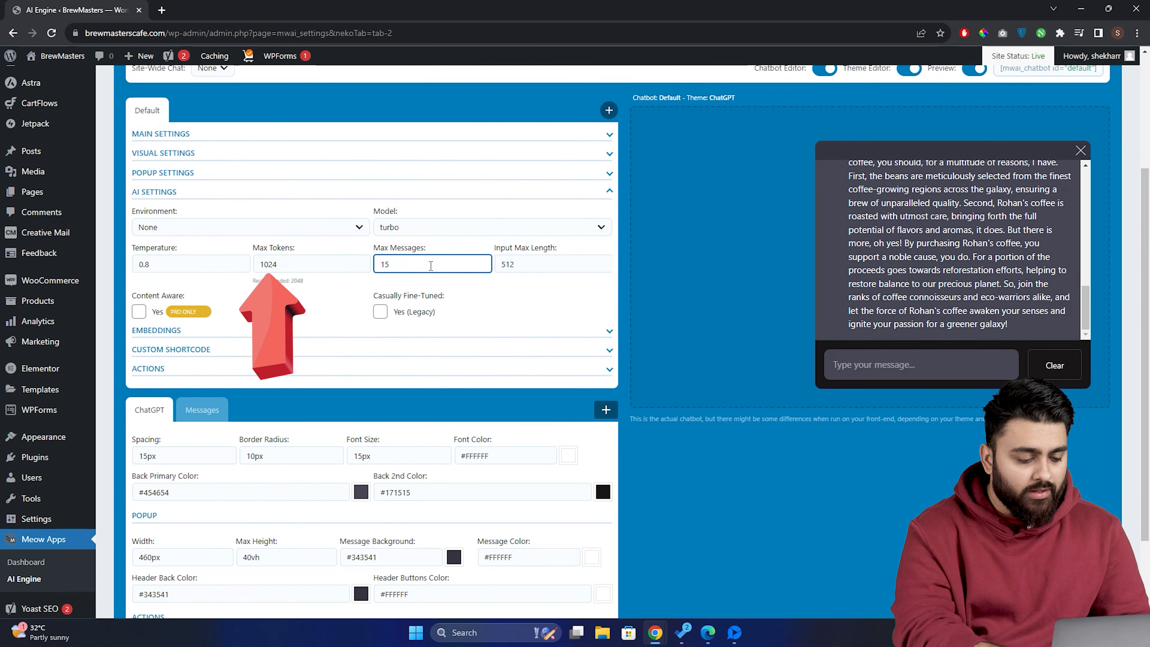
left_click(527, 272)
left_click(530, 307)
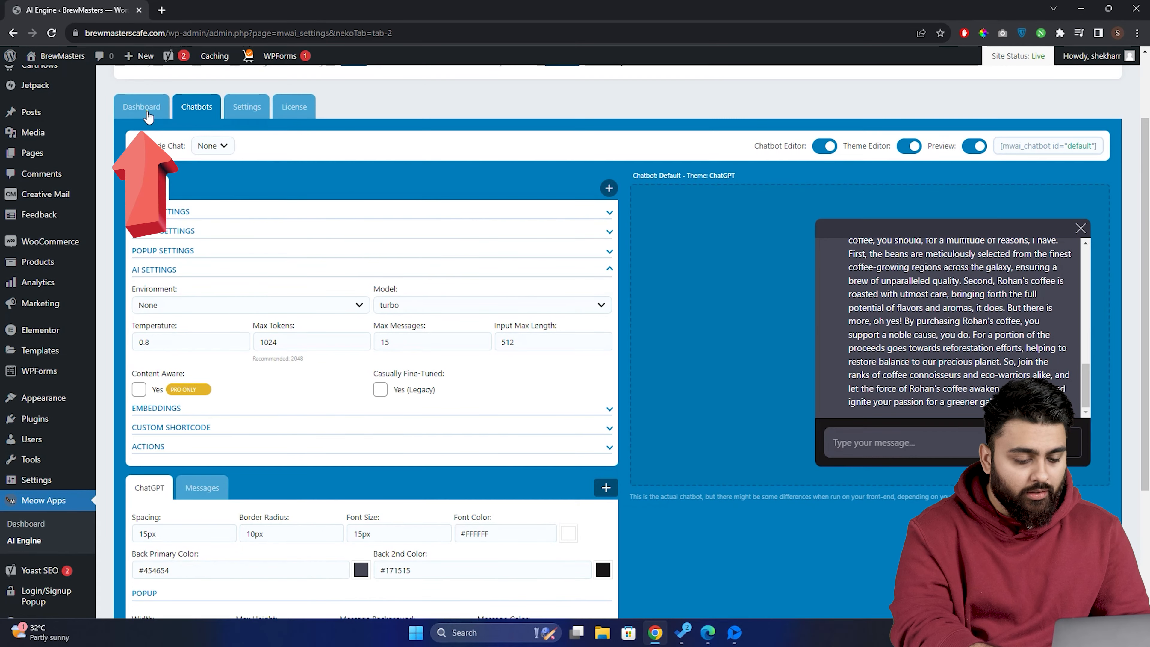
Enable the Finetunes module among the plugin's server modules
left_click(148, 116)
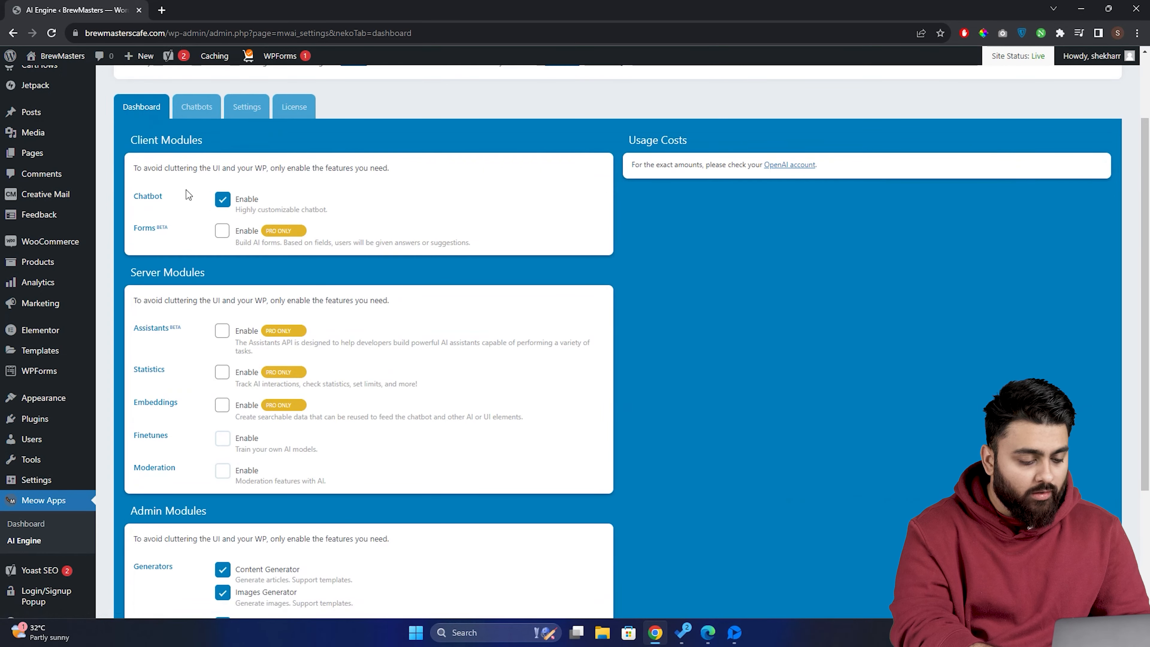
scroll(190, 205, "down", 1)
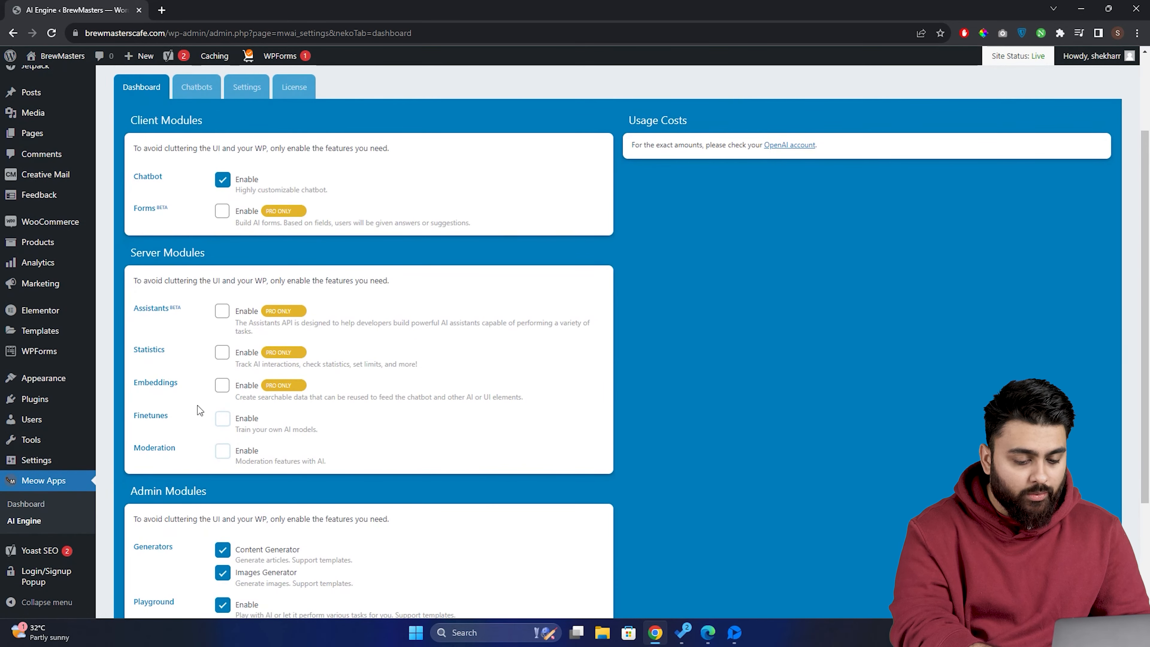
left_click(222, 418)
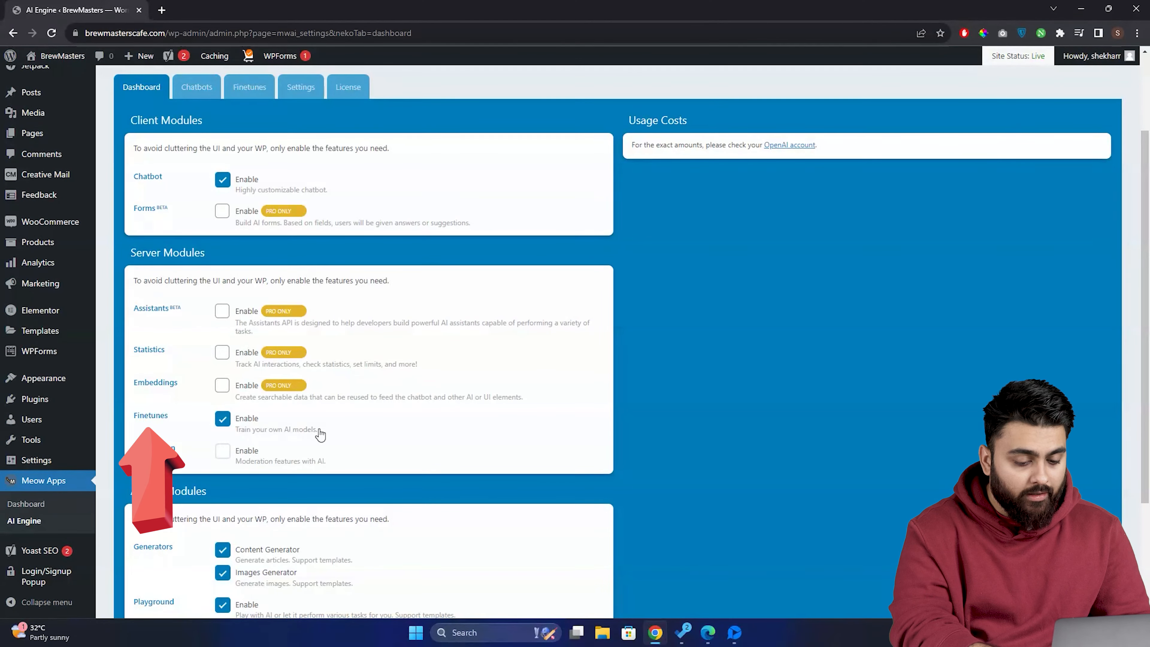
Switch the Finetunes section to the dataset editor and add a new entry
left_click(246, 97)
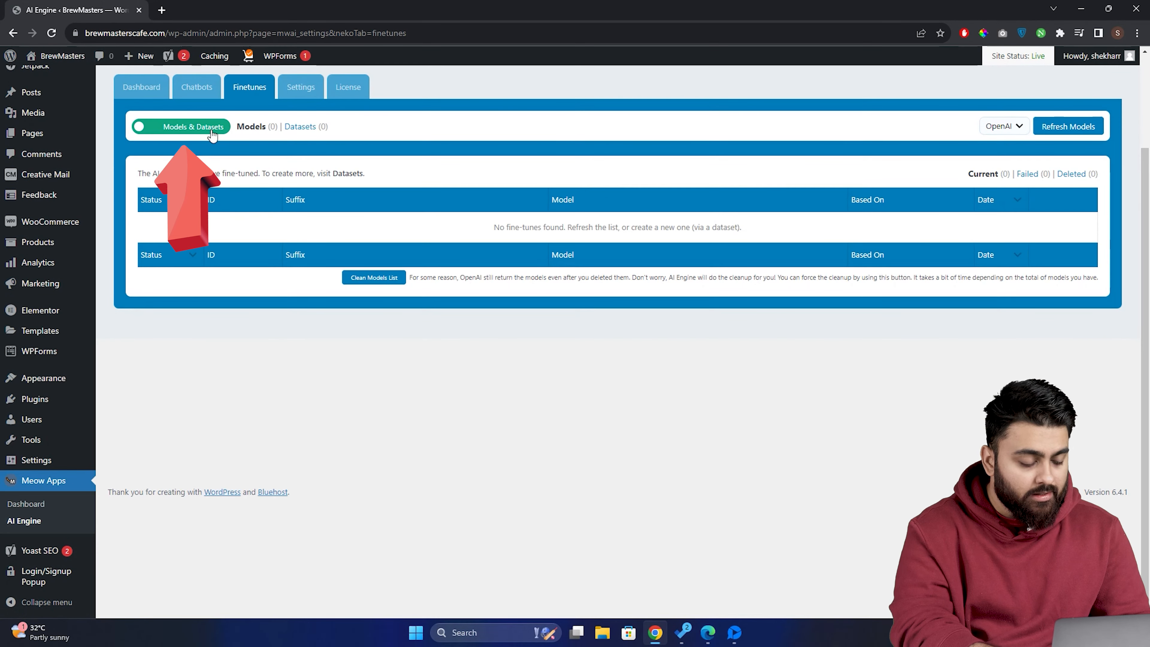
left_click(181, 131)
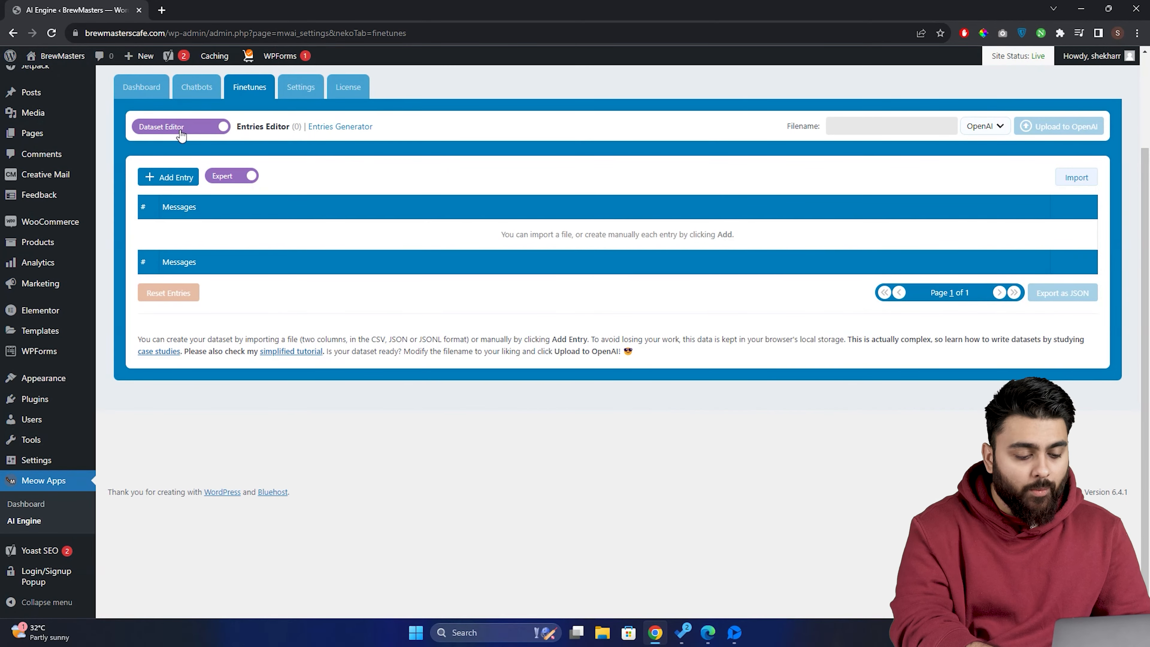
left_click(171, 179)
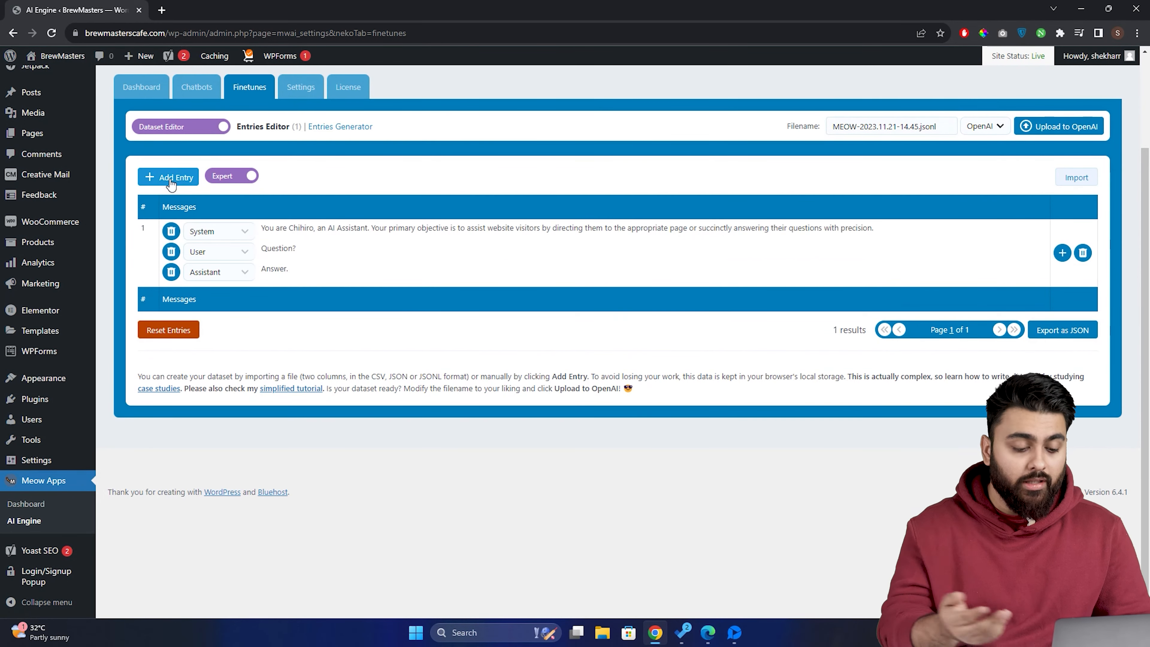
Set the new entry's user message to "What's the best Coffee?" and save it
left_click(324, 247)
key("ctrl+a")
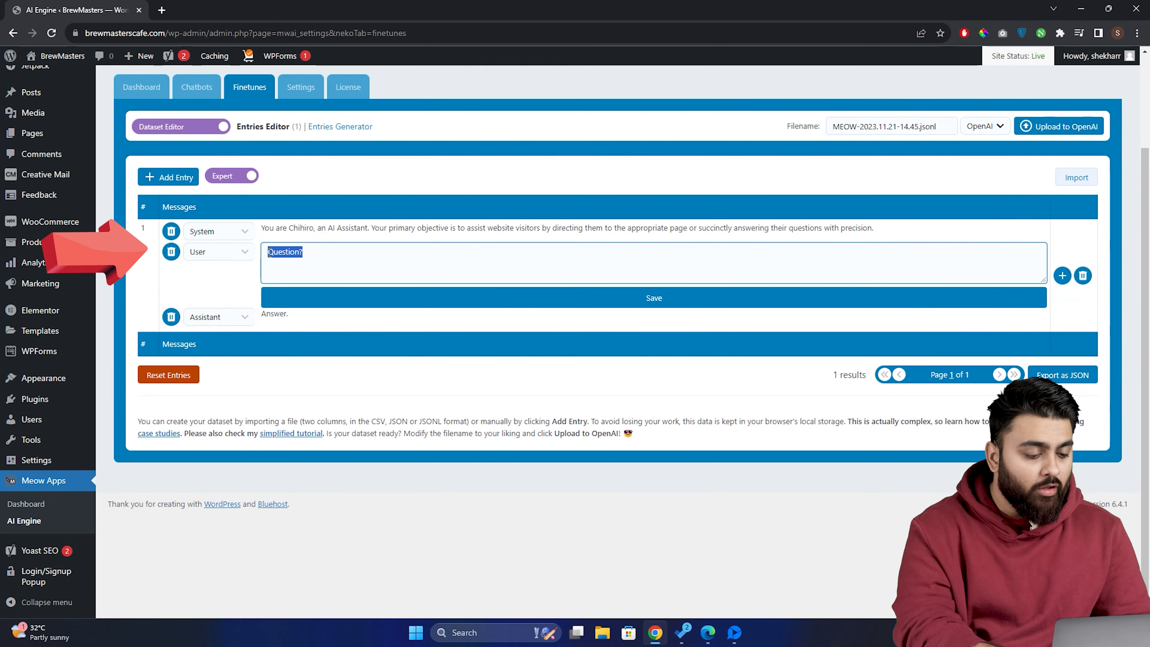
type("What's the best Cof")
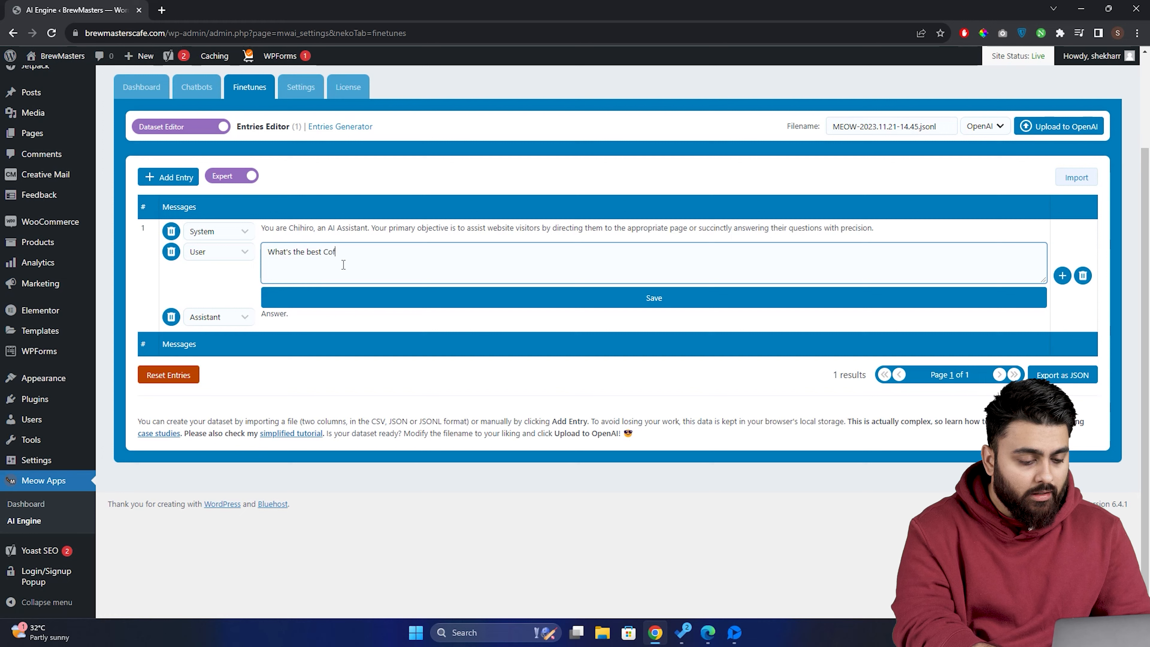
type("fee?")
left_click(362, 298)
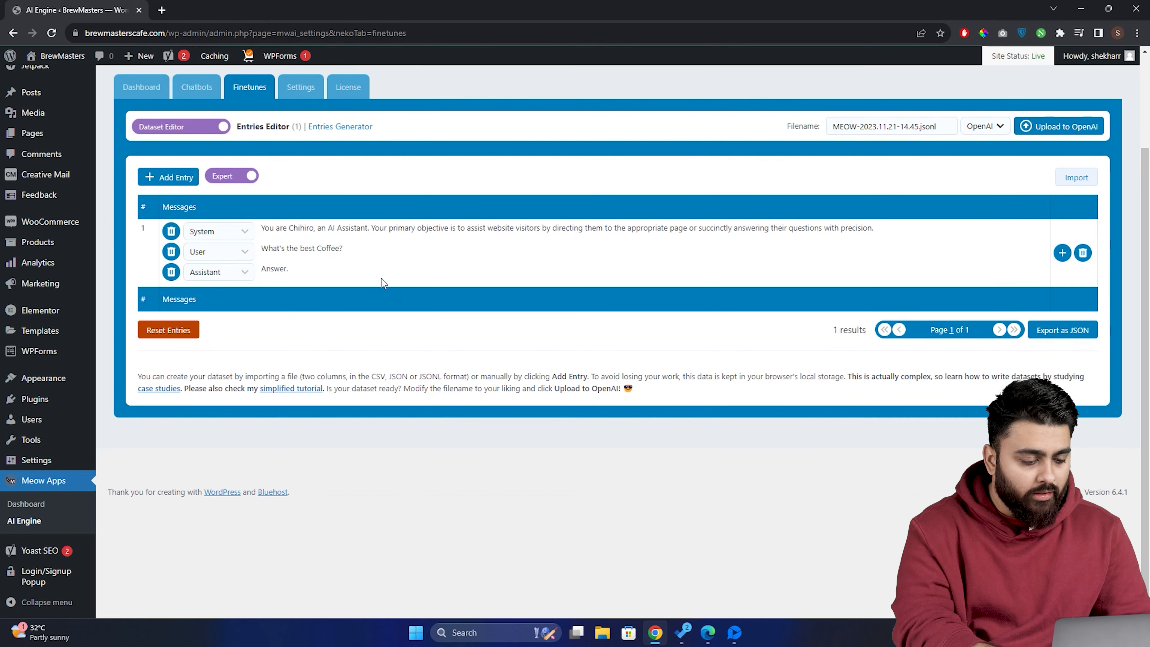
Replace the entry's assistant answer with one recommending the Coorg roast for dark and the Chikmagalur blend for medium roast, and save it
left_click(371, 267)
key("ctrl+a")
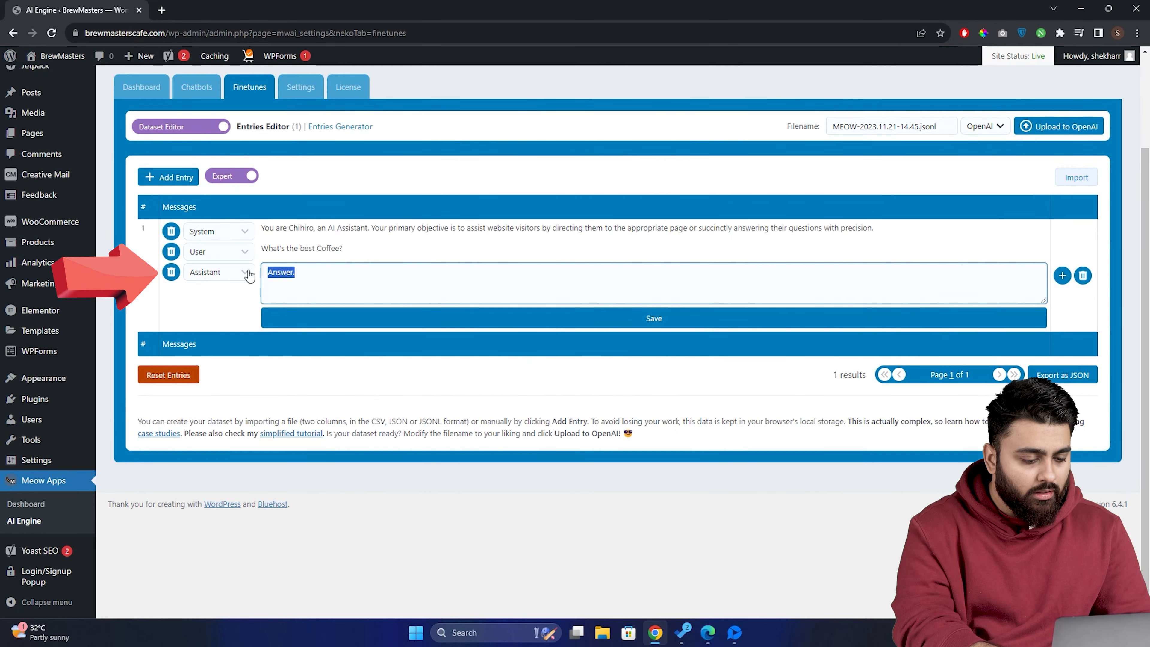
type("For a dark roast, the  Coorg roast is your go-to. For a medium roast, you can try the Chikmagalur blend, and for a light roast, nothing beats the Wayanad premium roast")
left_click(468, 318)
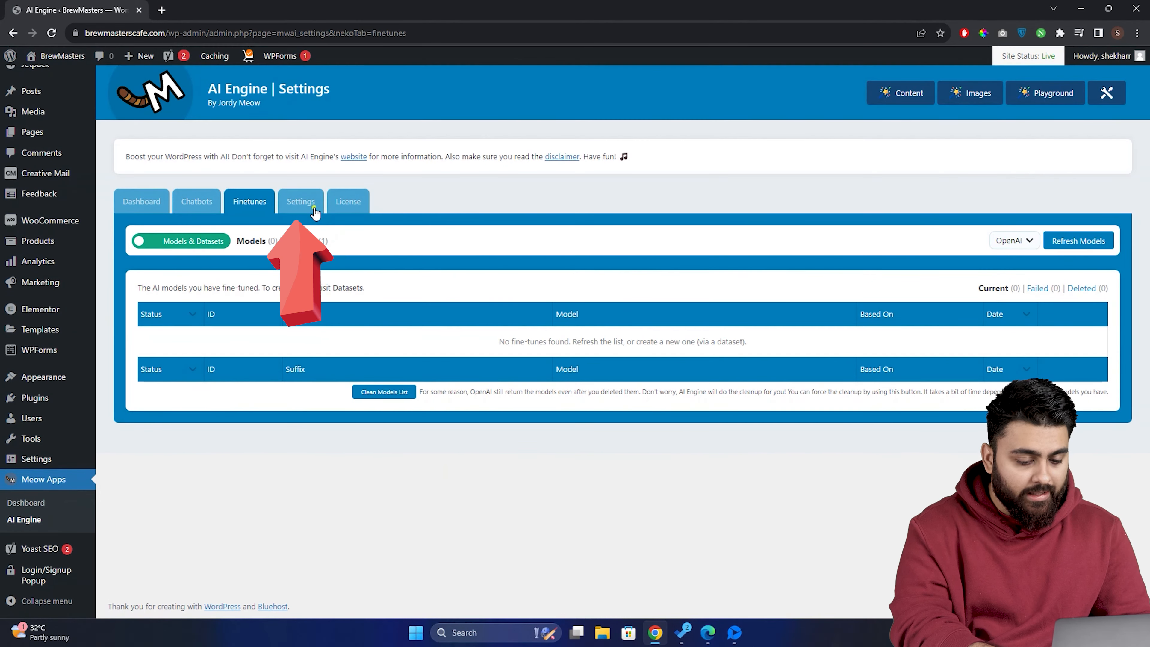
Enable Discussions for the chatbot in the plugin's settings so conversations are kept
left_click(314, 209)
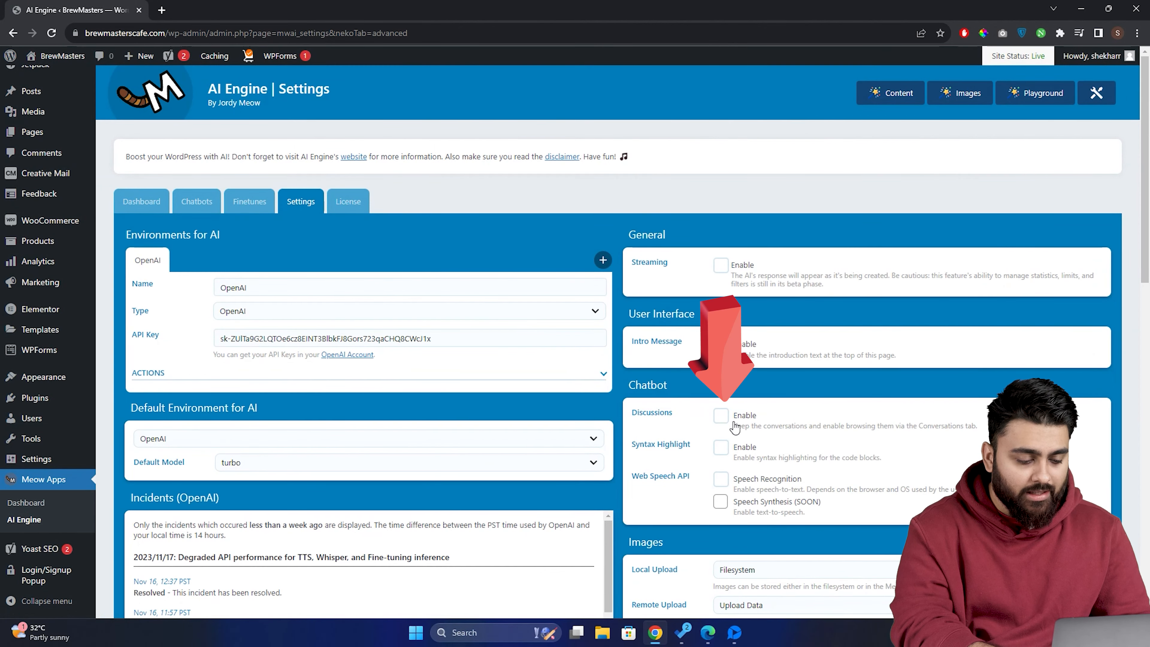
left_click(720, 417)
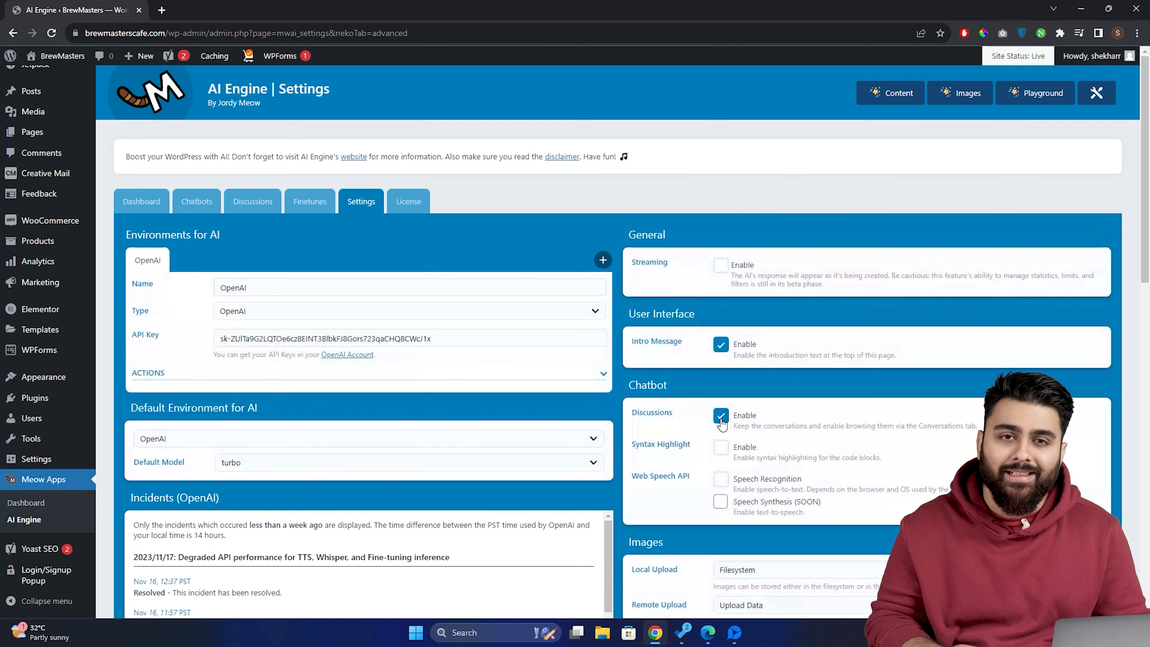
scroll(473, 280, "down", 2)
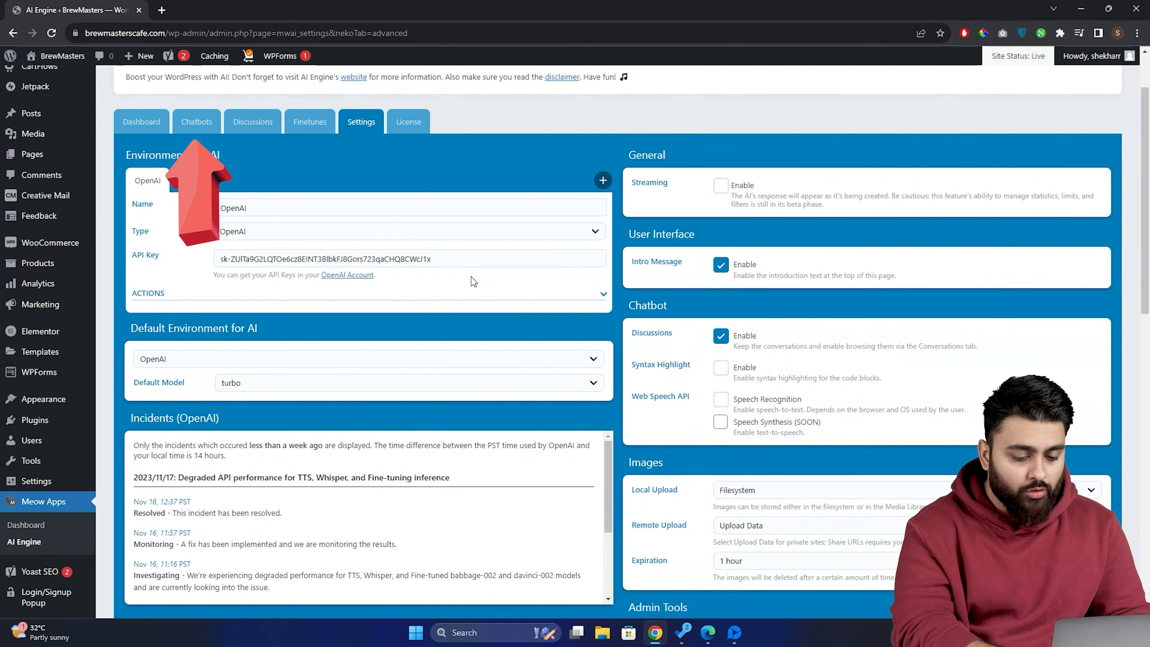
Check the chatbot settings and open the overview of the plugin's modules
left_click(205, 123)
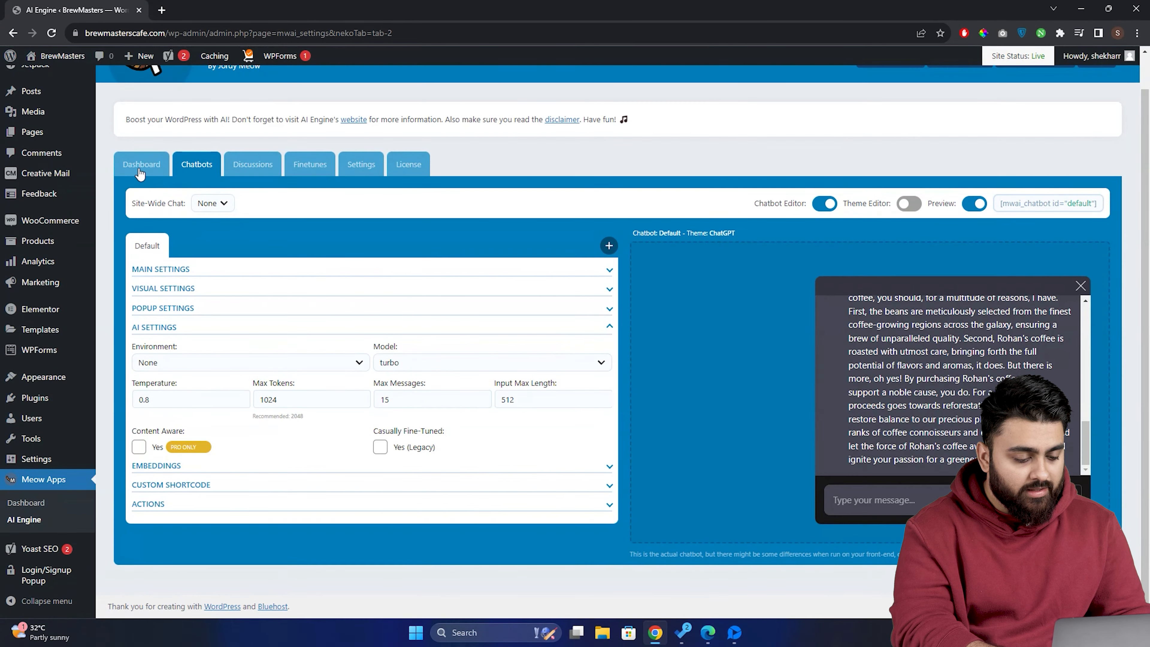
left_click(141, 167)
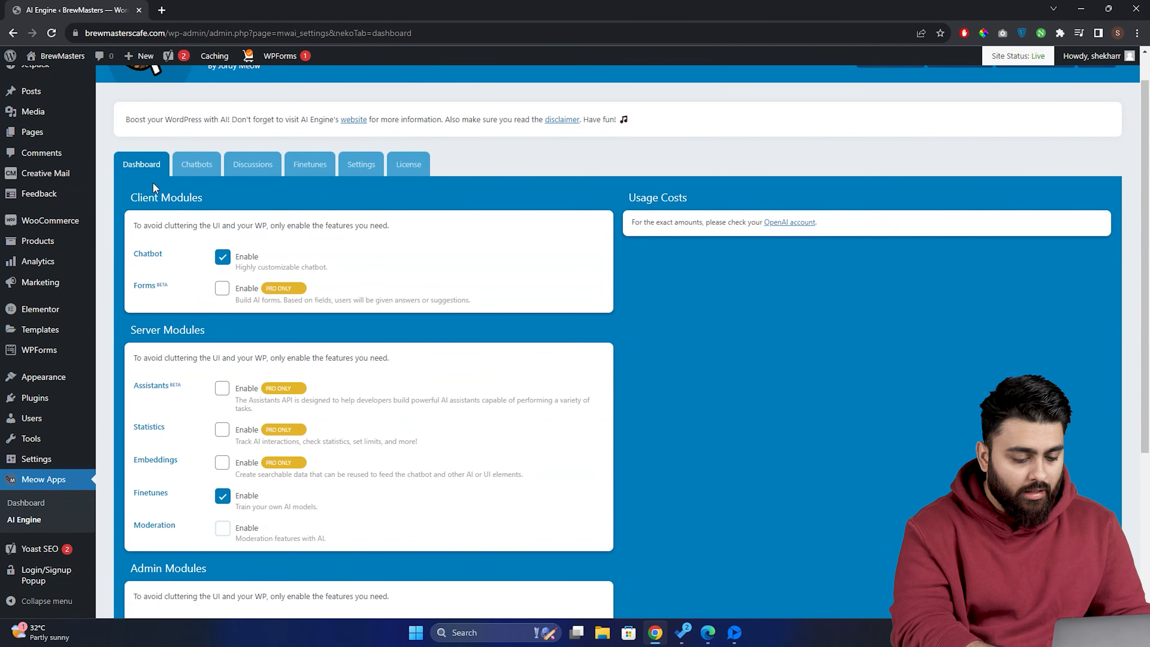